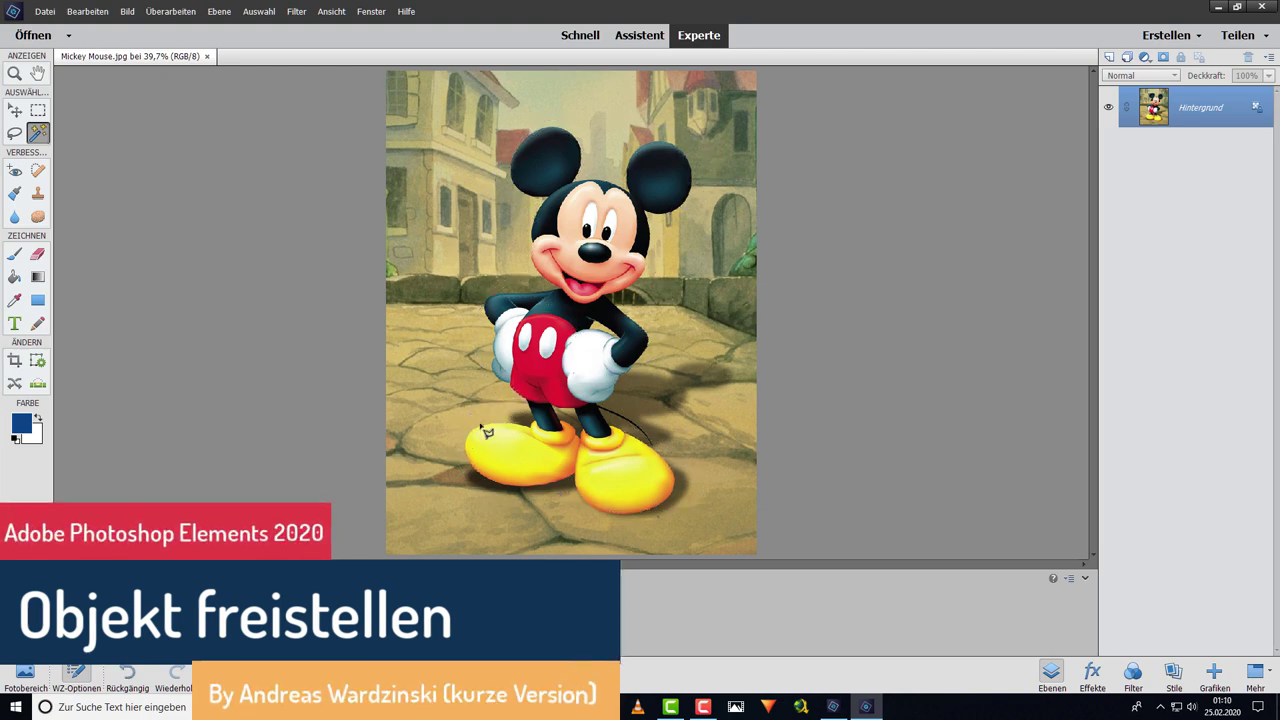
Step: Scroll the canvas to bring the Mickey figure into view for selection
{"action": "scroll", "coordinate": [571, 312], "scroll_direction": "up", "scroll_amount": 1}
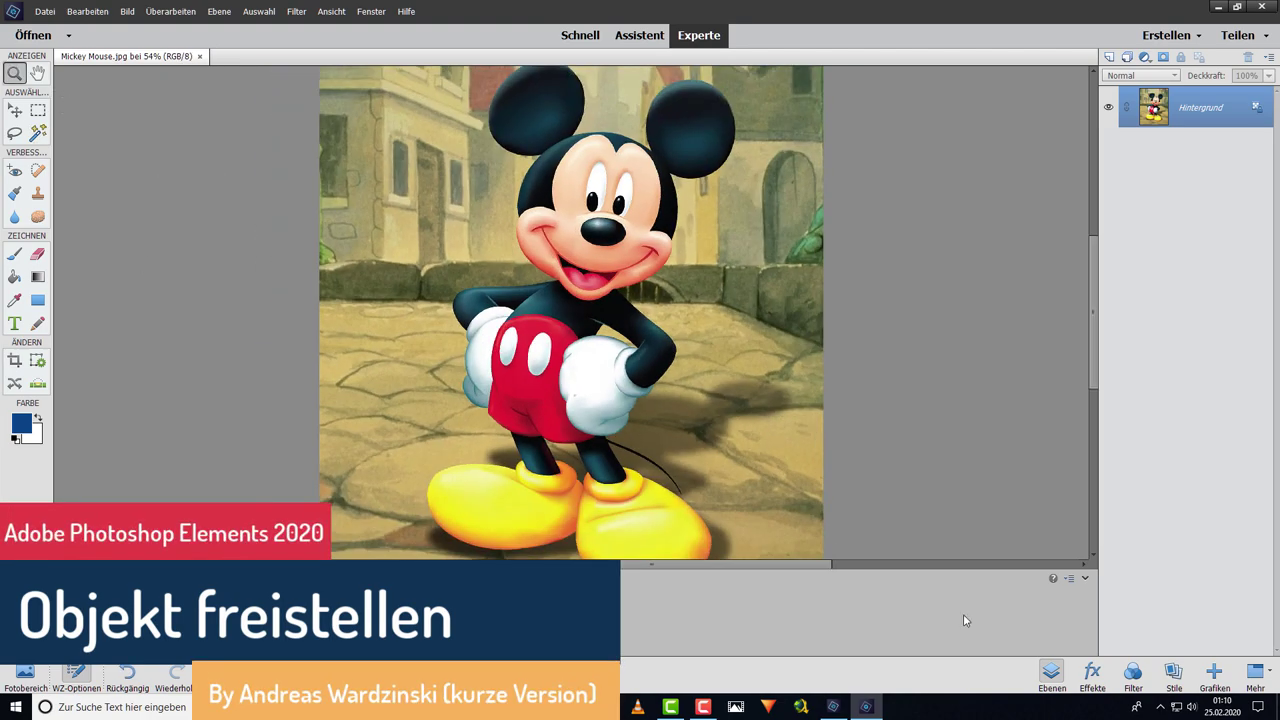
{"action": "scroll", "coordinate": [571, 312], "scroll_direction": "up", "scroll_amount": 1}
{"action": "scroll", "coordinate": [571, 312], "scroll_direction": "up", "scroll_amount": 2}
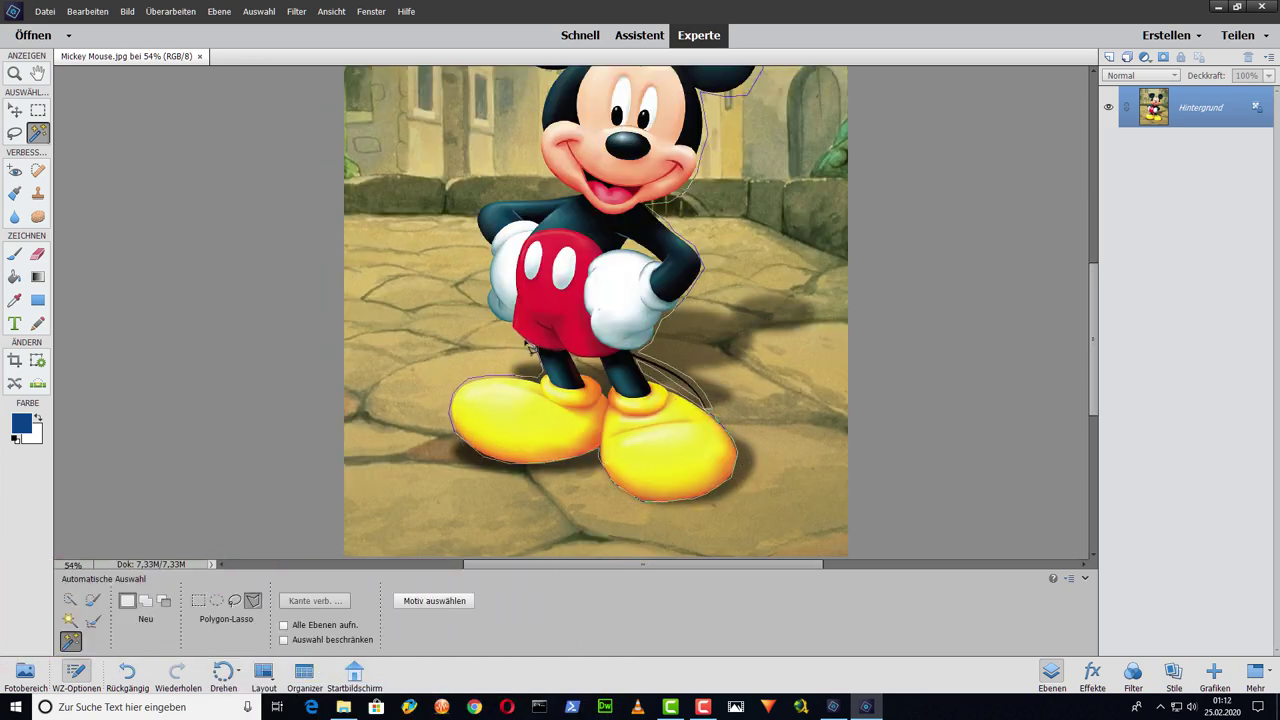
{"action": "scroll", "coordinate": [563, 202], "scroll_direction": "up", "scroll_amount": 5}
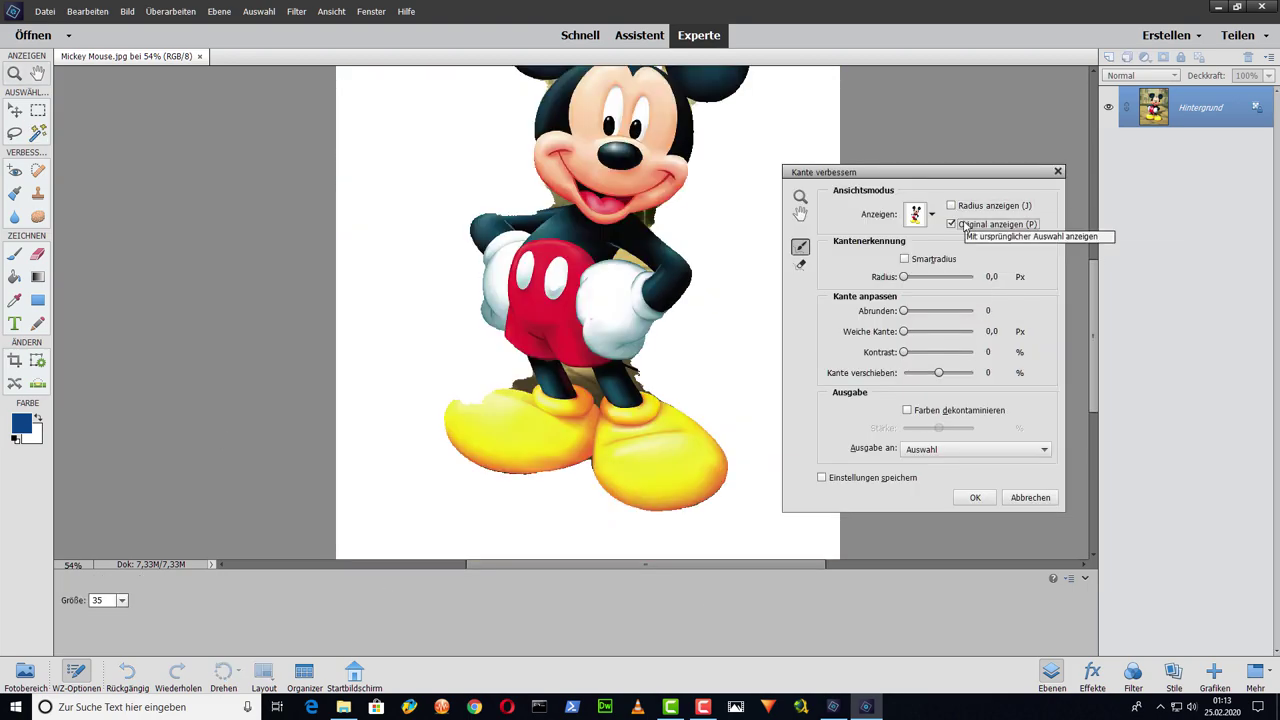
Step: Switch the refine-edge preview to the red Überlagerung overlay and pick the Radius-verbessern brush
{"action": "left_click", "coordinate": [951, 224]}
{"action": "left_click", "coordinate": [931, 214]}
{"action": "left_click", "coordinate": [880, 277]}
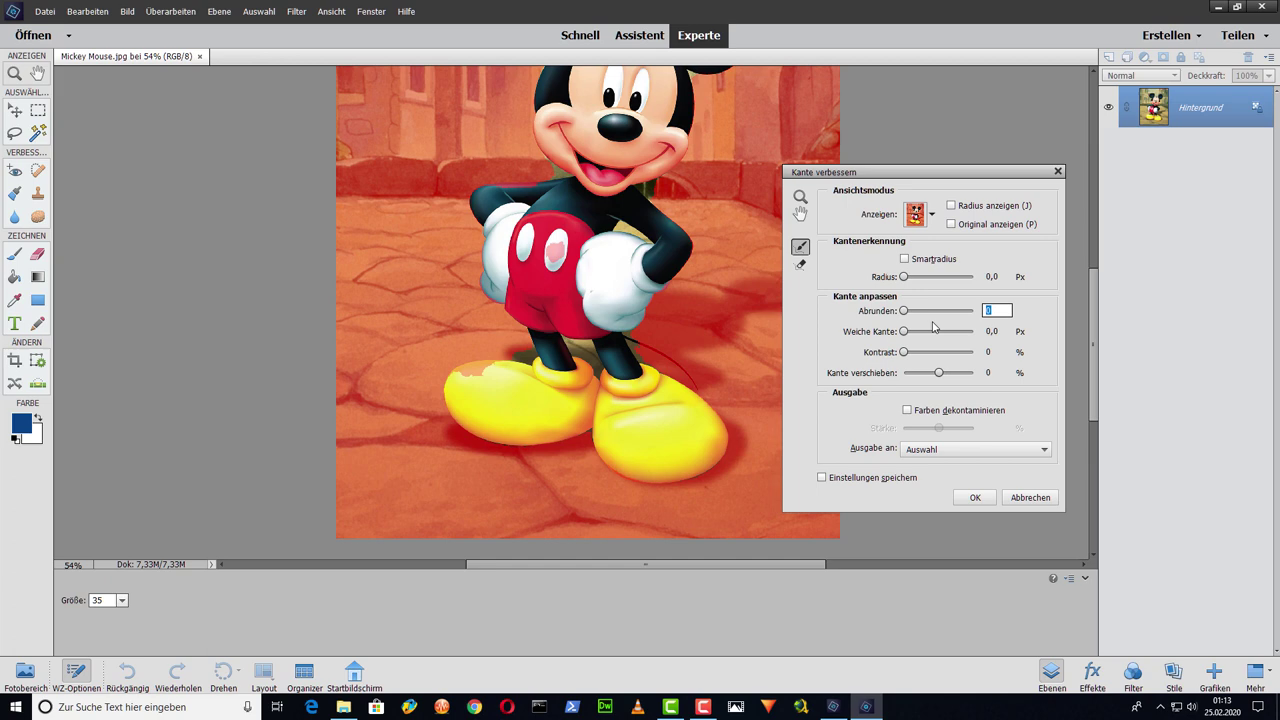
{"action": "left_click", "coordinate": [800, 247]}
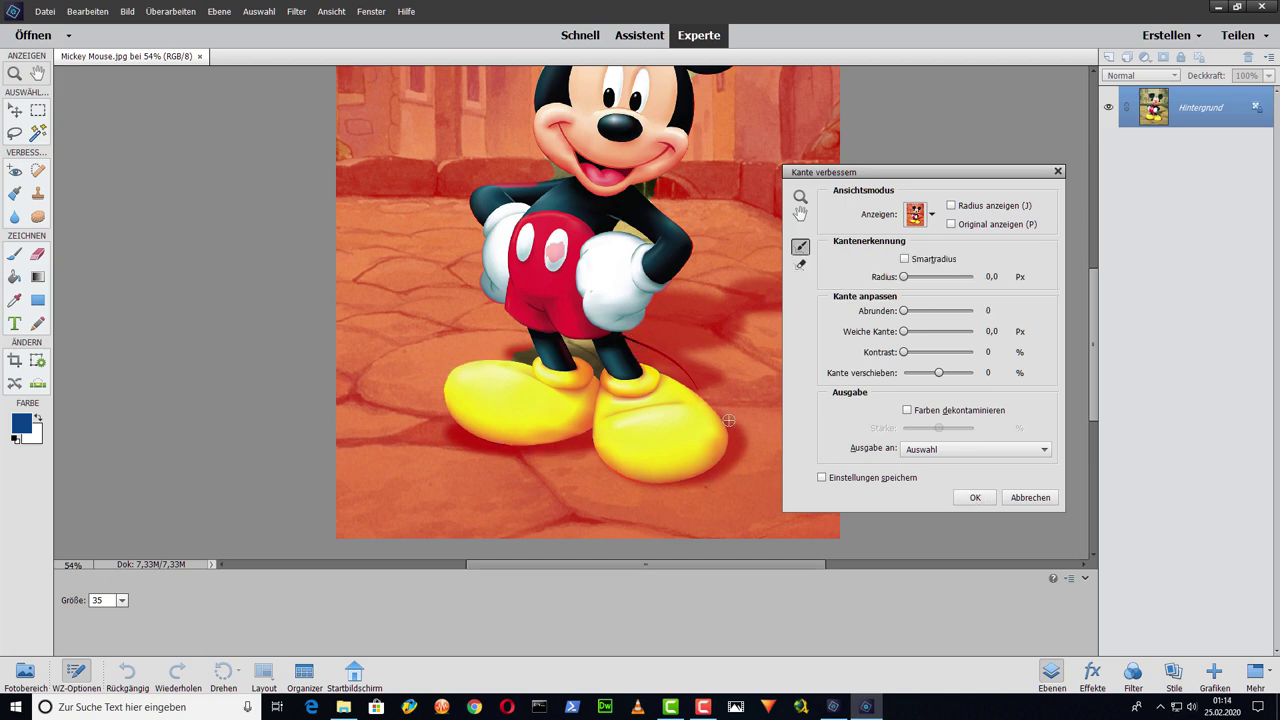
Step: Zoom to 200% on Mickey's legs and shoes, toggling between the refine and erase brushes
{"action": "left_click_drag", "start_coordinate": [402, 189], "coordinate": [436, 365]}
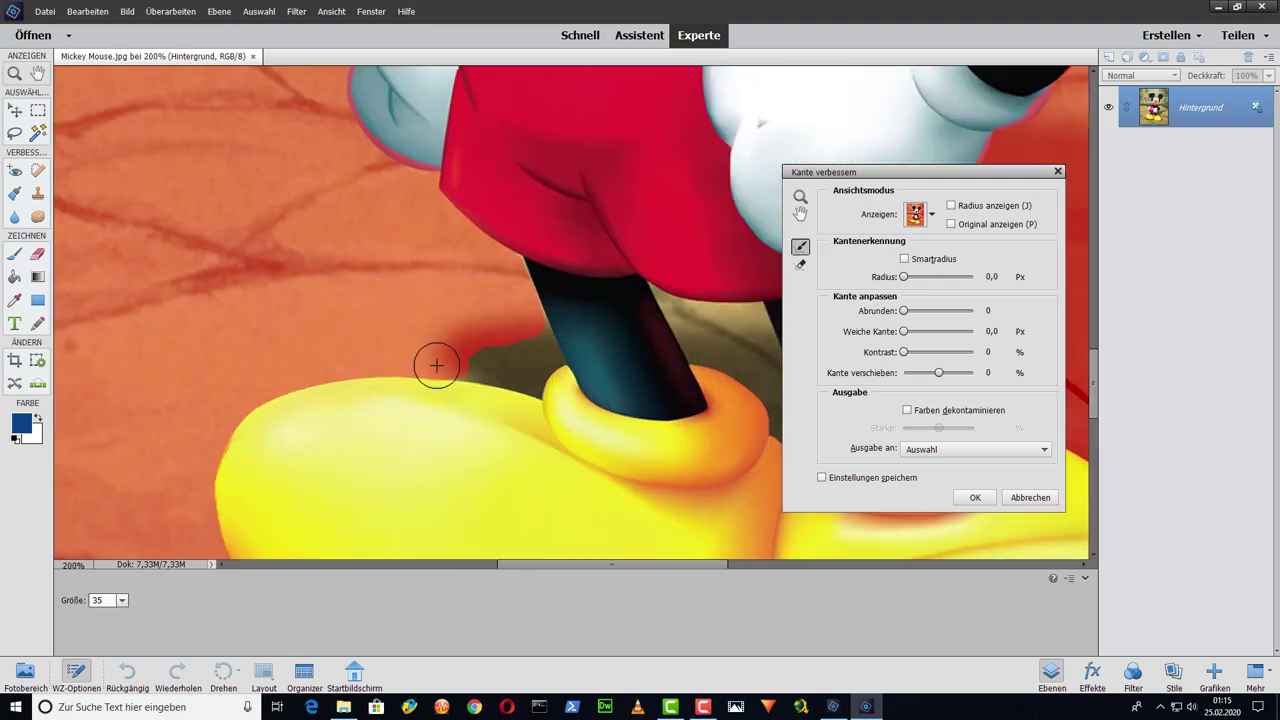
{"action": "scroll", "coordinate": [508, 309], "scroll_direction": "up", "scroll_amount": 5}
{"action": "scroll", "coordinate": [446, 323], "scroll_direction": "up", "scroll_amount": 3}
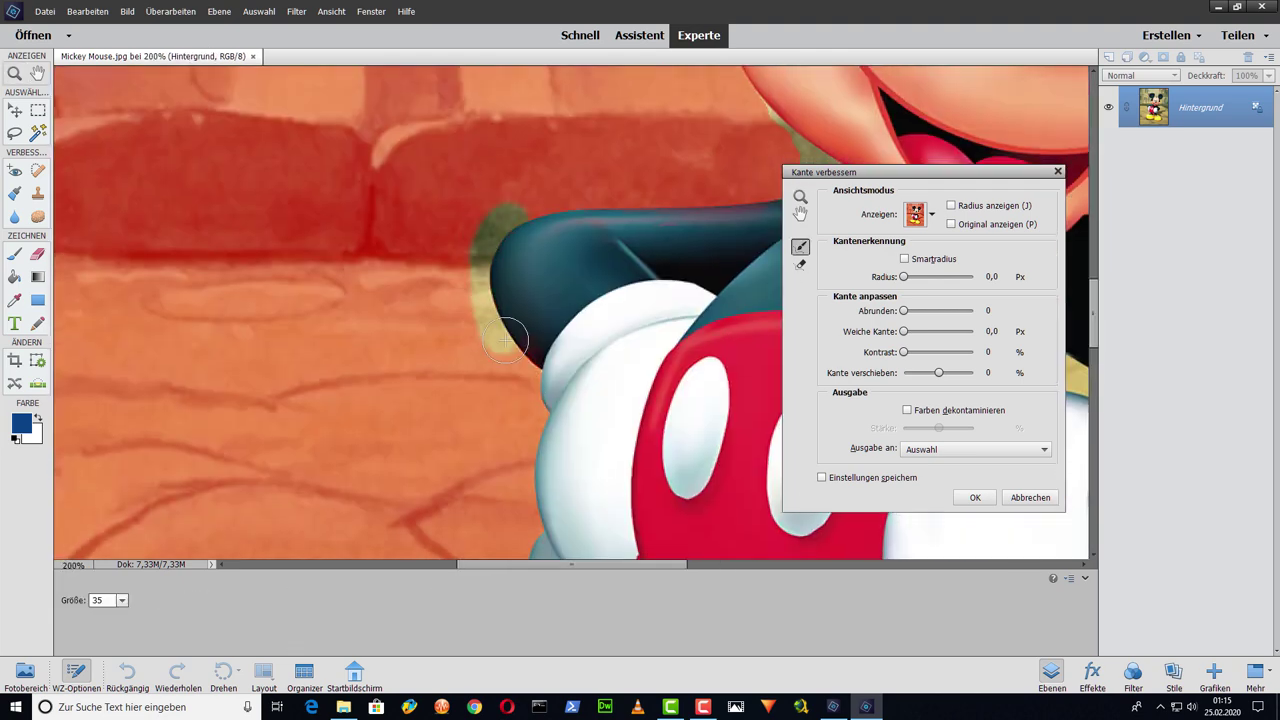
{"action": "key", "text": "e"}
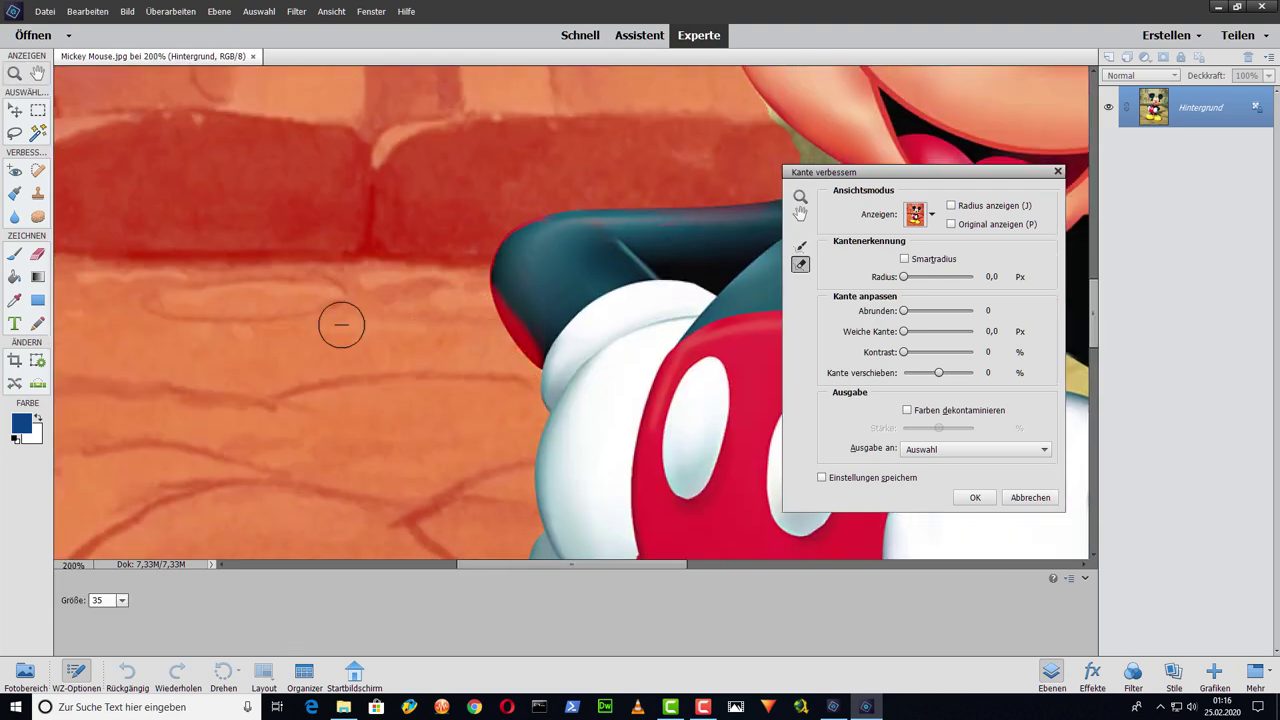
{"action": "key", "text": "e"}
{"action": "scroll", "coordinate": [400, 360], "scroll_direction": "up", "scroll_amount": 3}
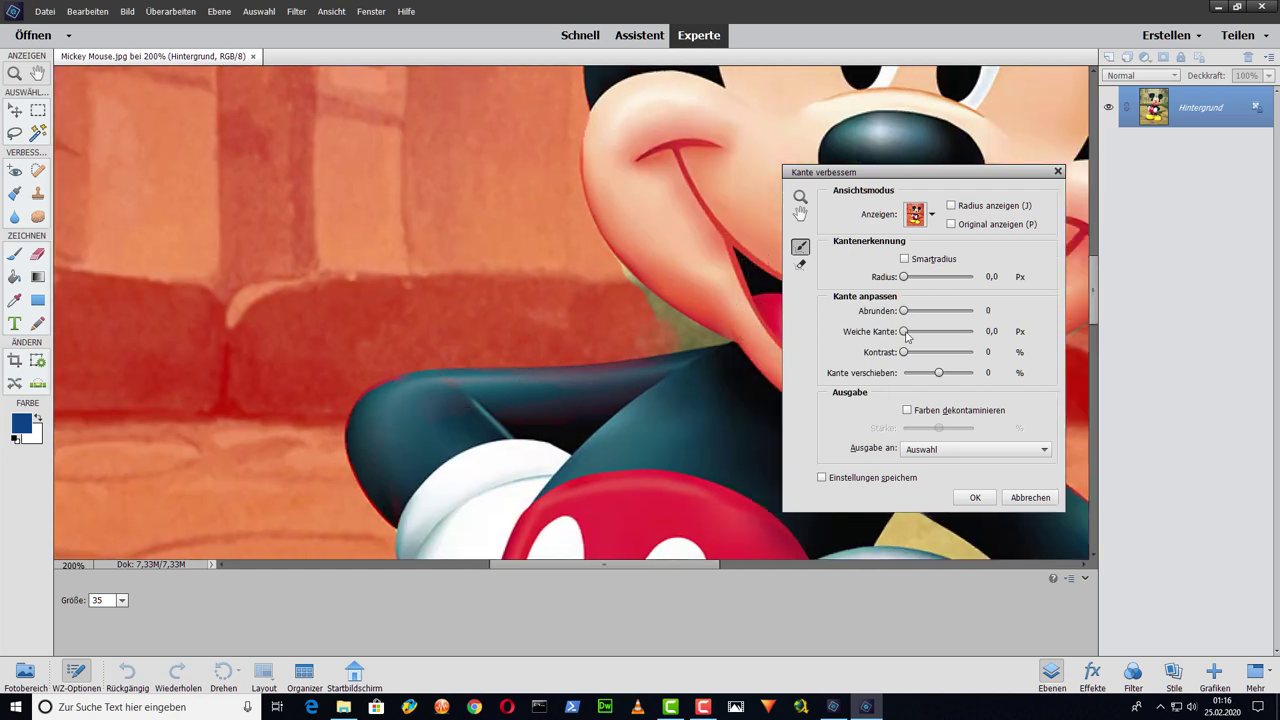
Step: Set Kante verschieben to +1 and Kontrast to 94%, then inspect Mickey's arm edges
{"action": "left_click_drag", "start_coordinate": [939, 377], "coordinate": [990, 374]}
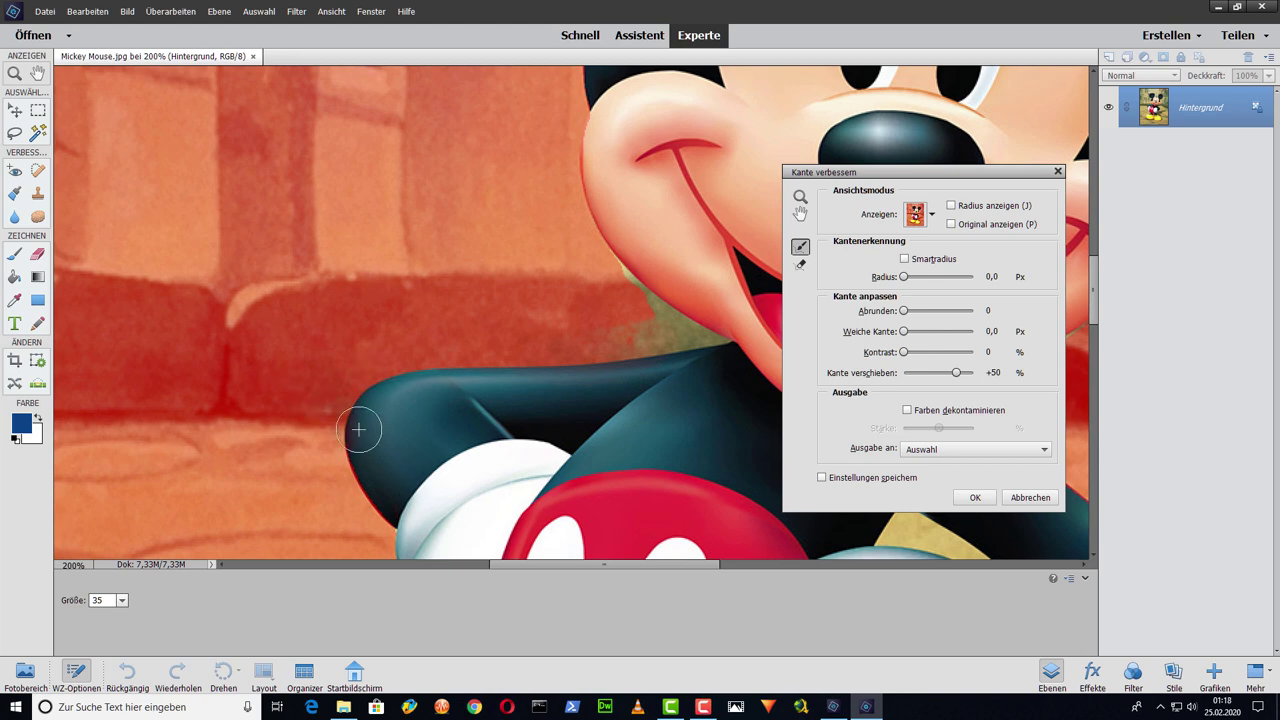
{"action": "scroll", "coordinate": [358, 430], "scroll_direction": "down", "scroll_amount": 3}
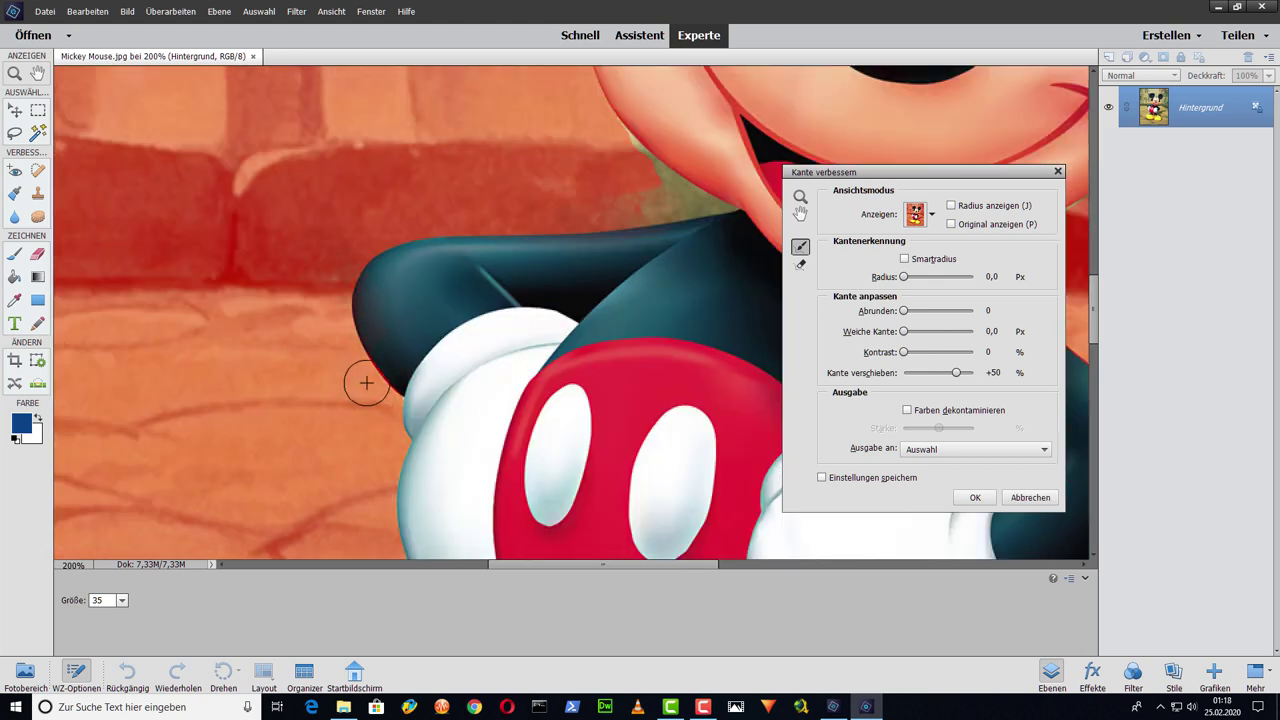
{"action": "scroll", "coordinate": [366, 383], "scroll_direction": "up", "scroll_amount": 3}
{"action": "scroll", "coordinate": [435, 313], "scroll_direction": "right", "scroll_amount": 4}
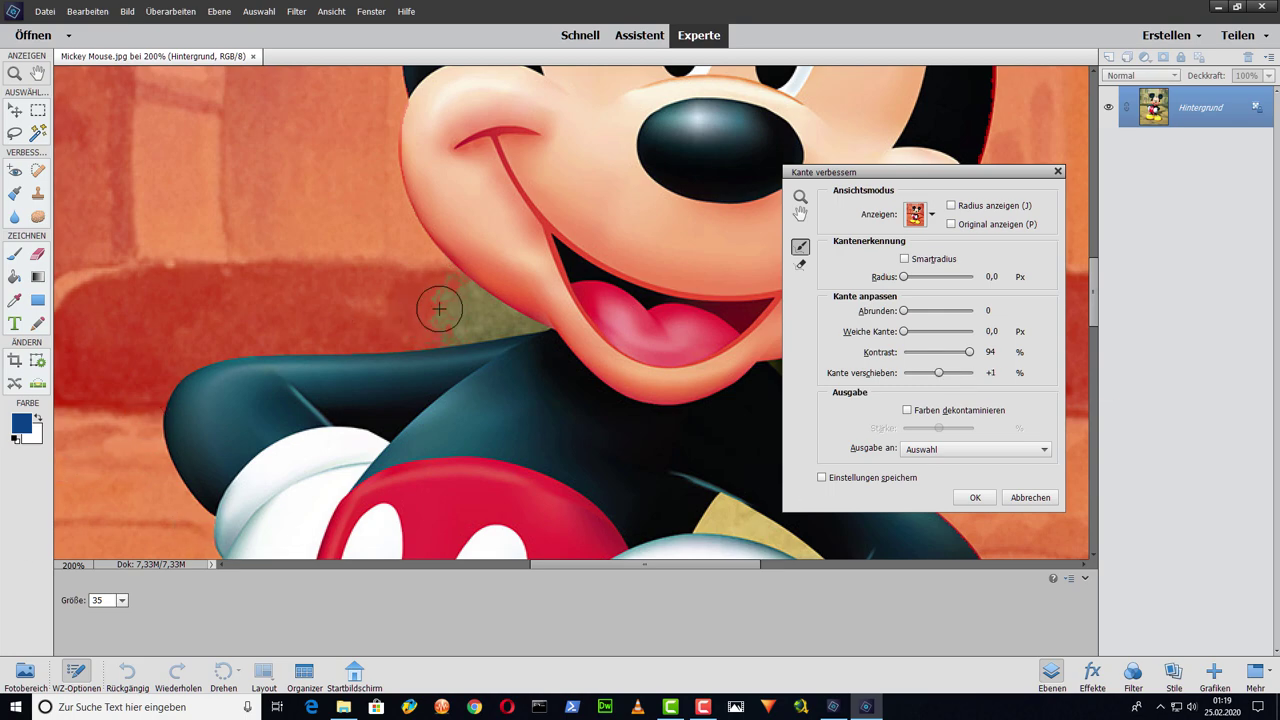
Step: Pan around the figure to locate the dark shadow beside Mickey's shoe
{"action": "scroll", "coordinate": [586, 234], "scroll_direction": "left", "scroll_amount": 3}
{"action": "scroll", "coordinate": [251, 400], "scroll_direction": "up", "scroll_amount": 3}
{"action": "scroll", "coordinate": [463, 289], "scroll_direction": "up", "scroll_amount": 3}
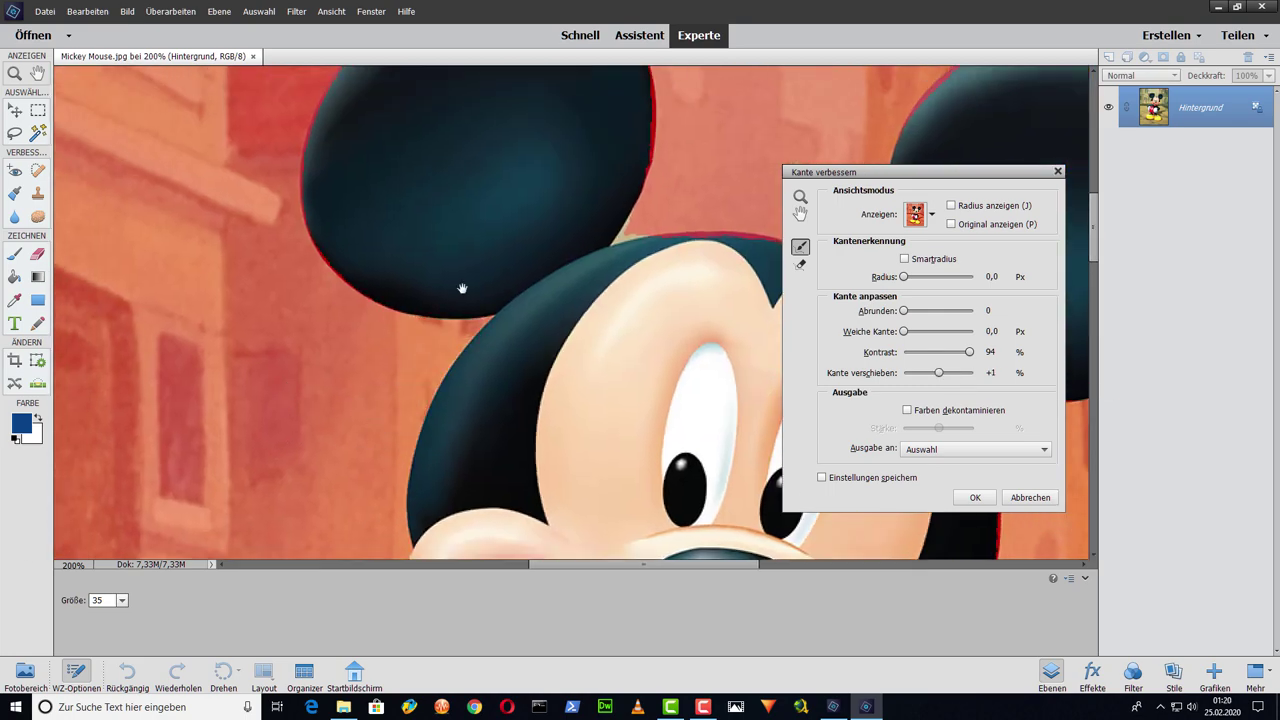
{"action": "scroll", "coordinate": [434, 311], "scroll_direction": "up", "scroll_amount": 2}
{"action": "scroll", "coordinate": [434, 311], "scroll_direction": "right", "scroll_amount": 5}
{"action": "scroll", "coordinate": [554, 323], "scroll_direction": "down", "scroll_amount": 2}
{"action": "scroll", "coordinate": [531, 343], "scroll_direction": "right", "scroll_amount": 7}
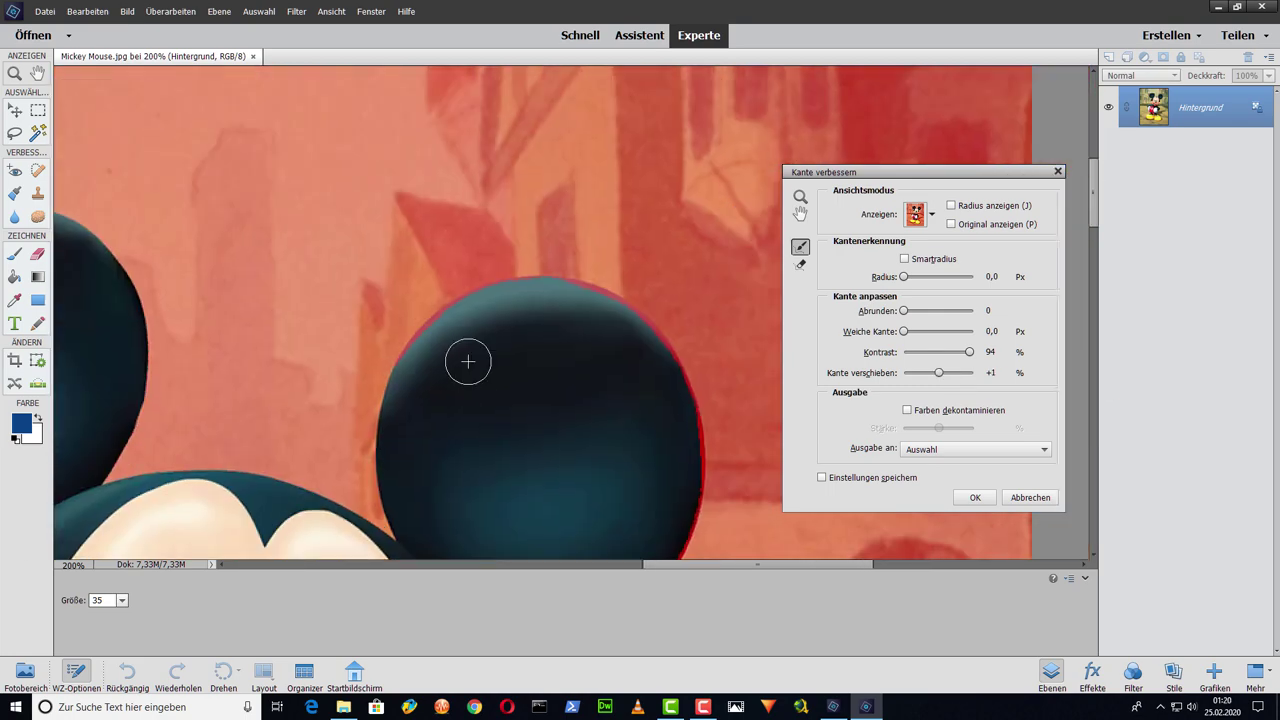
{"action": "scroll", "coordinate": [466, 360], "scroll_direction": "down", "scroll_amount": 4}
{"action": "scroll", "coordinate": [460, 330], "scroll_direction": "right", "scroll_amount": 4}
{"action": "scroll", "coordinate": [455, 313], "scroll_direction": "down", "scroll_amount": 3}
{"action": "scroll", "coordinate": [409, 300], "scroll_direction": "down", "scroll_amount": 3}
{"action": "scroll", "coordinate": [426, 260], "scroll_direction": "up", "scroll_amount": 3}
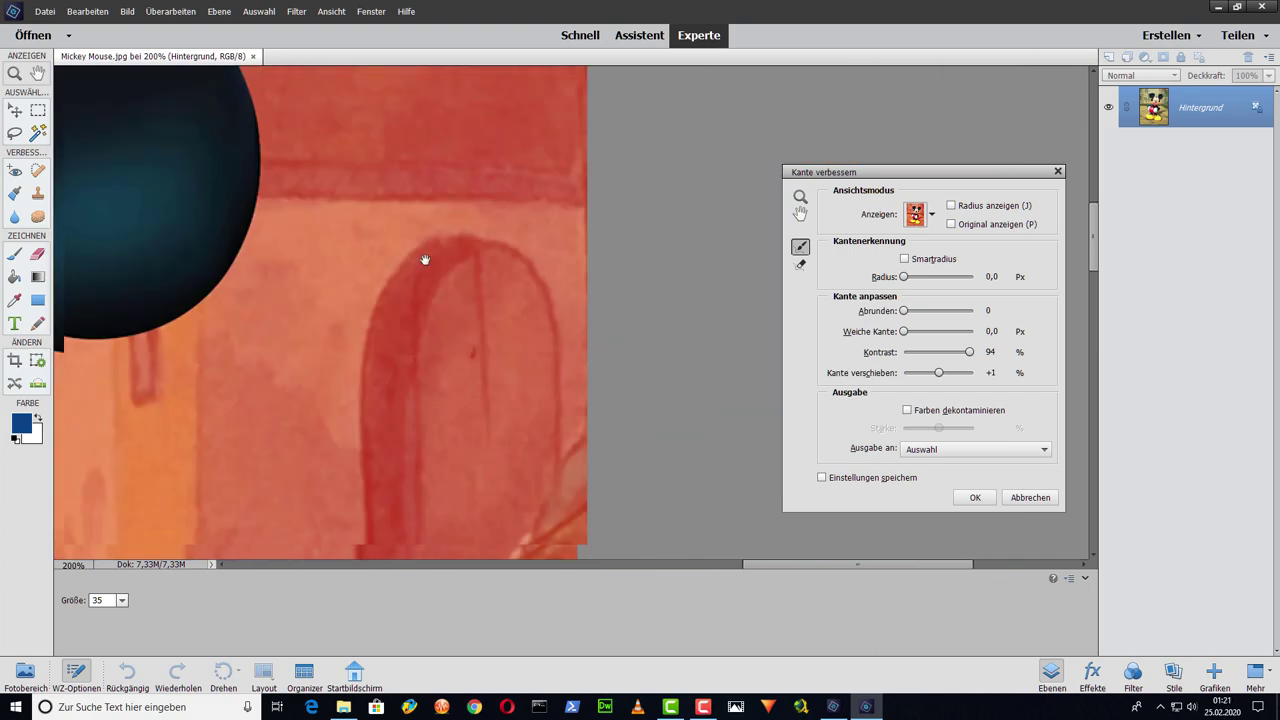
{"action": "scroll", "coordinate": [439, 298], "scroll_direction": "down", "scroll_amount": 4}
{"action": "scroll", "coordinate": [439, 298], "scroll_direction": "left", "scroll_amount": 3}
{"action": "scroll", "coordinate": [450, 340], "scroll_direction": "up", "scroll_amount": 3}
{"action": "scroll", "coordinate": [463, 380], "scroll_direction": "down", "scroll_amount": 2}
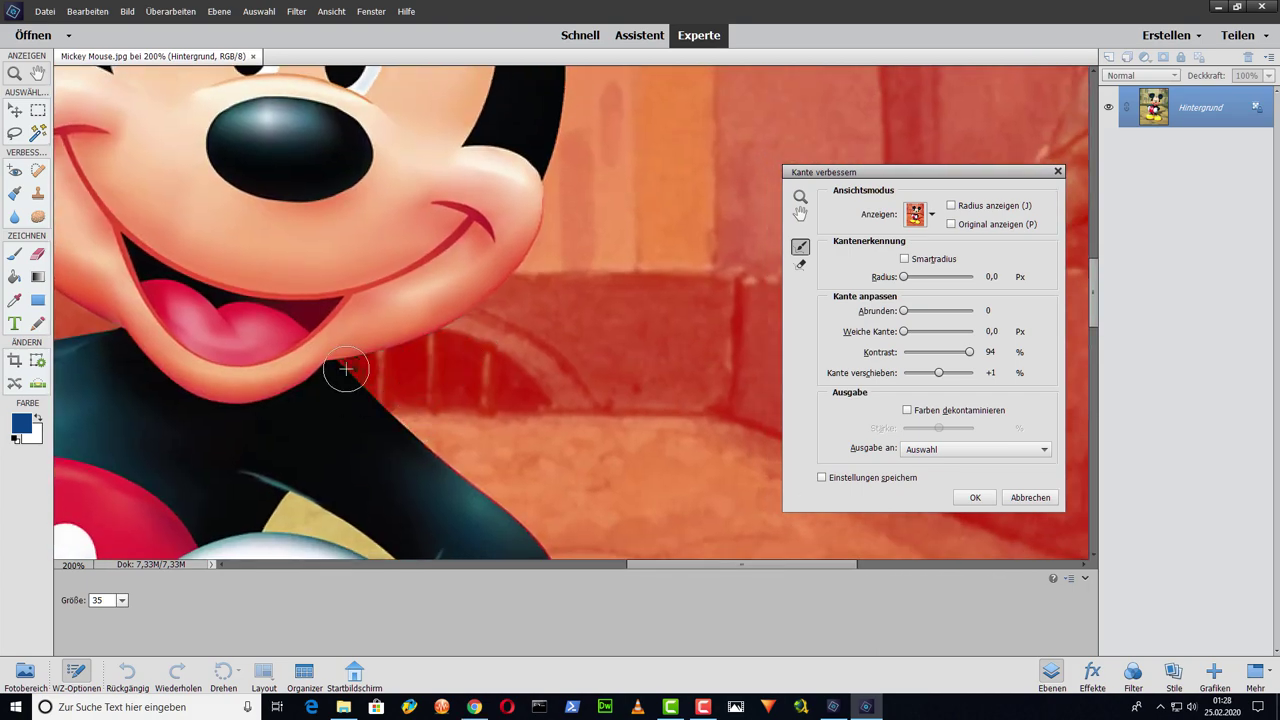
{"action": "scroll", "coordinate": [506, 446], "scroll_direction": "down", "scroll_amount": 3}
{"action": "scroll", "coordinate": [561, 380], "scroll_direction": "down", "scroll_amount": 4}
{"action": "scroll", "coordinate": [520, 380], "scroll_direction": "down", "scroll_amount": 3}
{"action": "scroll", "coordinate": [500, 360], "scroll_direction": "down", "scroll_amount": 3}
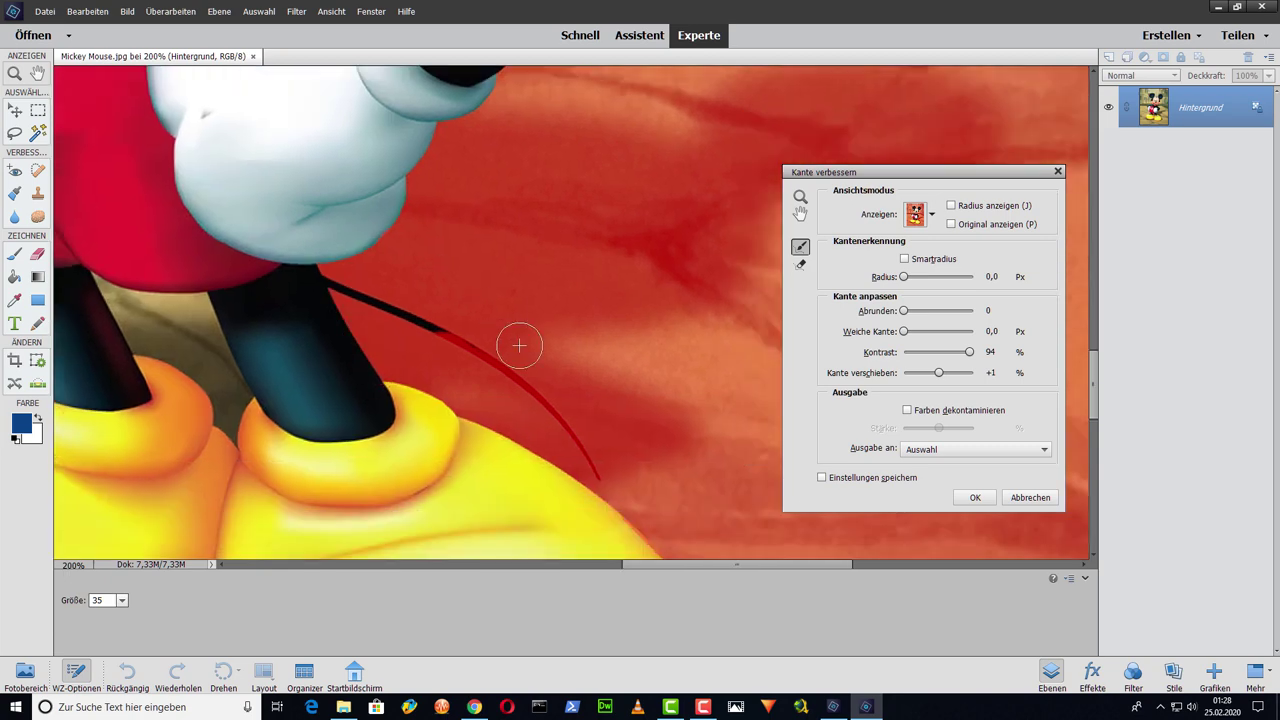
{"action": "scroll", "coordinate": [560, 340], "scroll_direction": "down", "scroll_amount": 3}
{"action": "scroll", "coordinate": [486, 347], "scroll_direction": "down", "scroll_amount": 3}
{"action": "scroll", "coordinate": [400, 314], "scroll_direction": "left", "scroll_amount": 3}
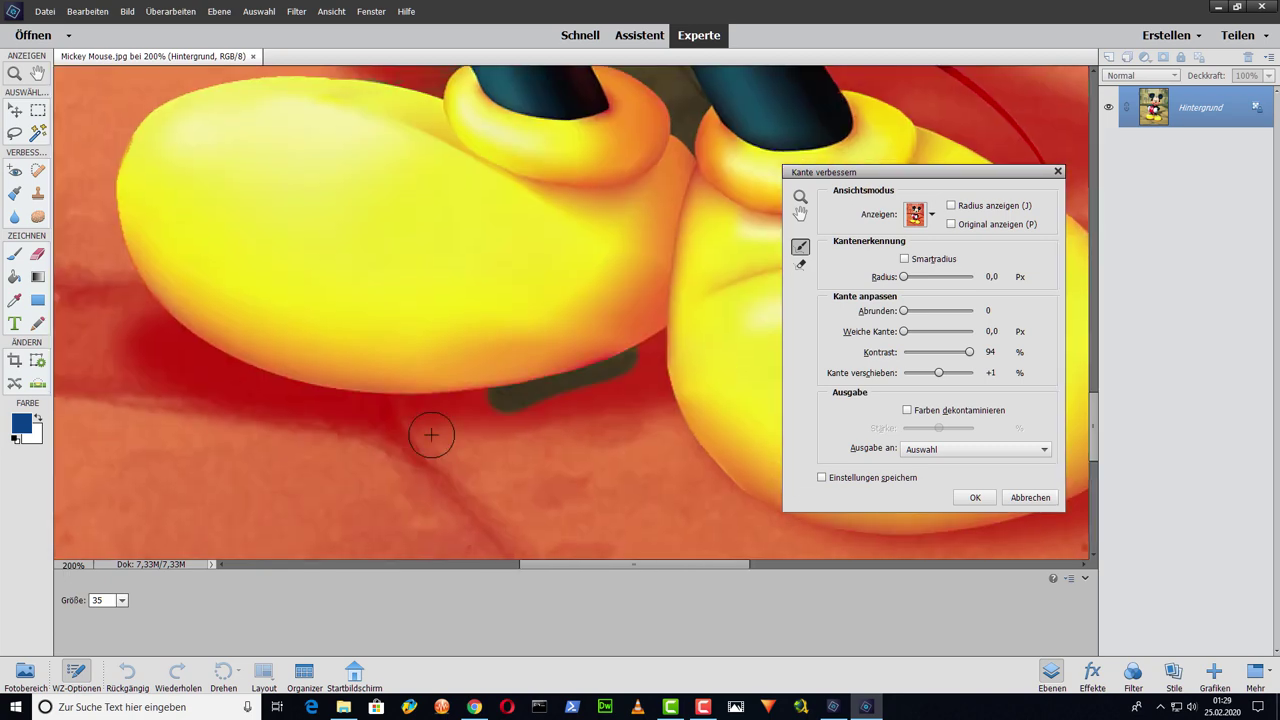
{"action": "scroll", "coordinate": [429, 437], "scroll_direction": "up", "scroll_amount": 3}
{"action": "scroll", "coordinate": [450, 210], "scroll_direction": "right", "scroll_amount": 3}
{"action": "scroll", "coordinate": [250, 270], "scroll_direction": "up", "scroll_amount": 3}
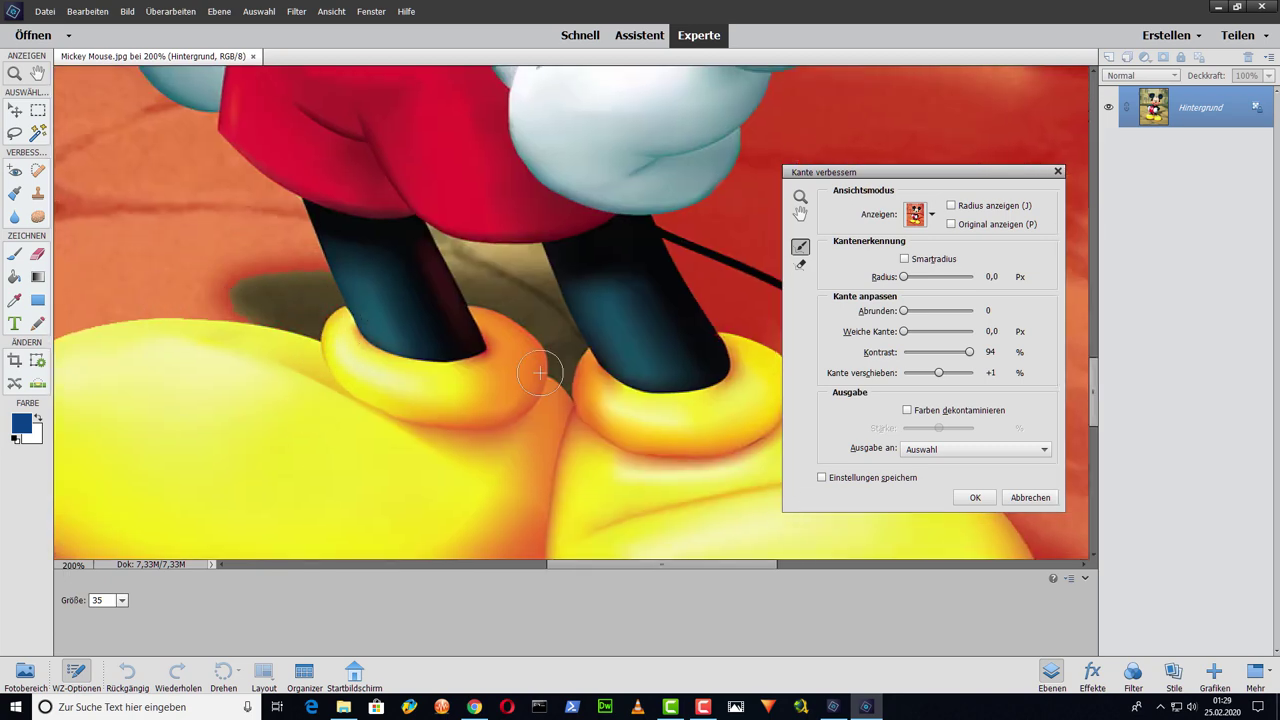
Step: Brush out the shadow left of the shoe, move the dialog aside, and apply the refined edge
{"action": "left_click_drag", "start_coordinate": [340, 290], "coordinate": [192, 297]}
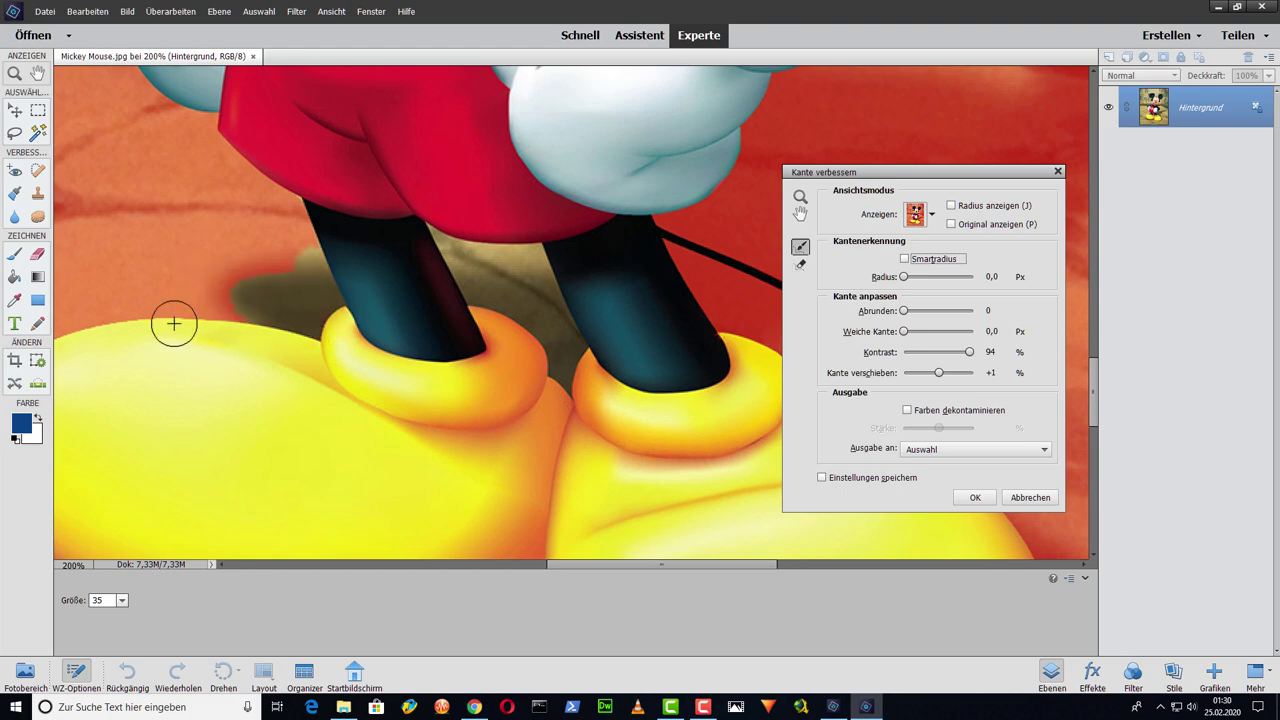
{"action": "left_click_drag", "start_coordinate": [824, 172], "coordinate": [1023, 178]}
{"action": "left_click_drag", "start_coordinate": [747, 564], "coordinate": [739, 564]}
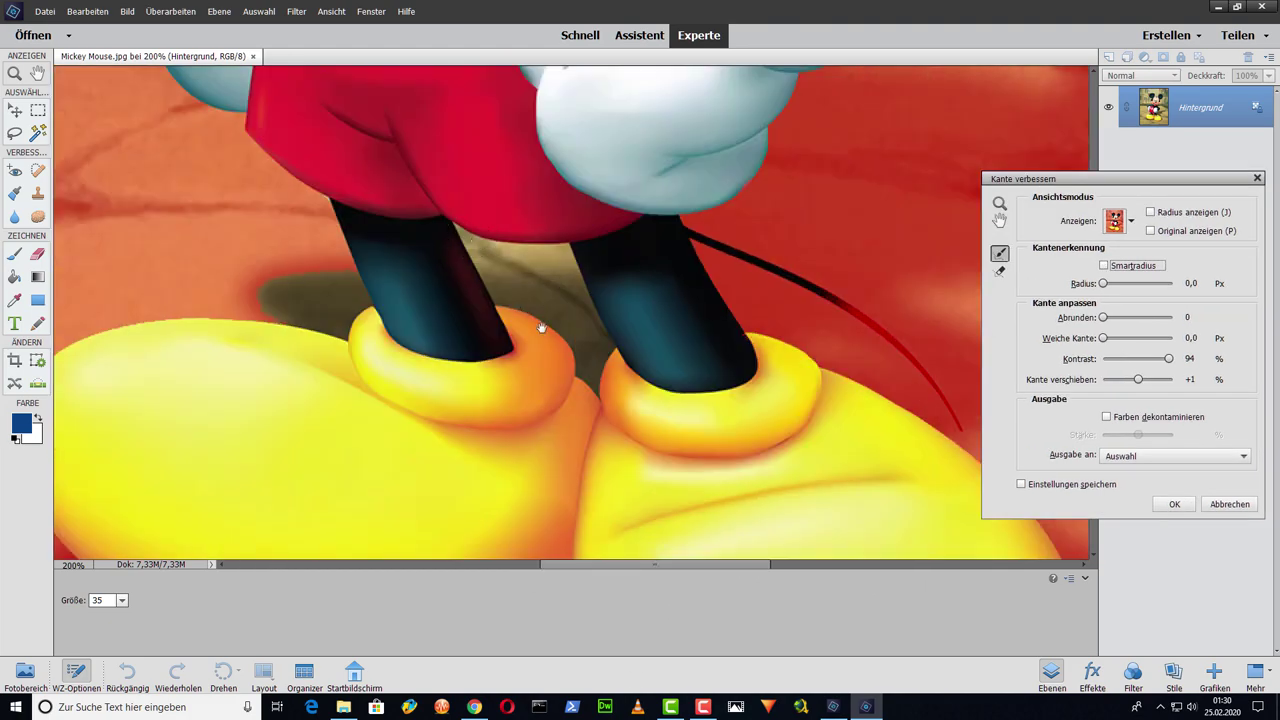
{"action": "scroll", "coordinate": [805, 388], "scroll_direction": "right", "scroll_amount": 5}
{"action": "key", "text": "Return"}
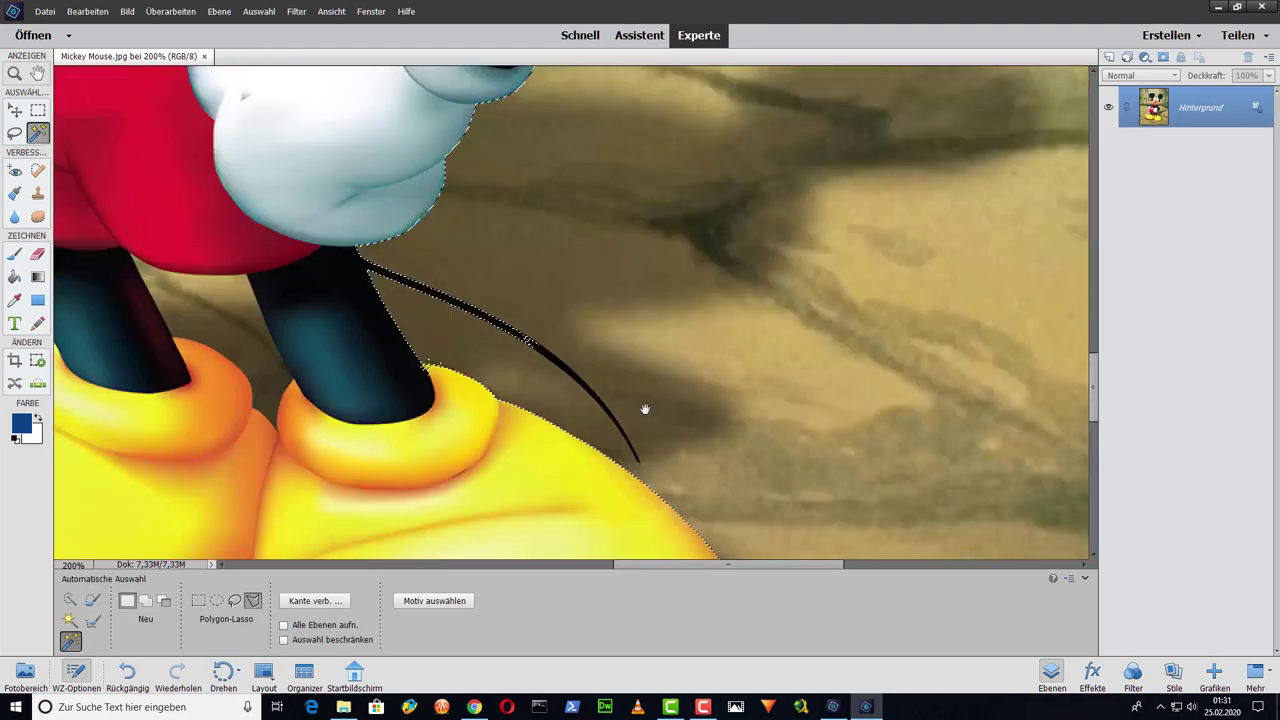
Step: Check Mickey's selection as a Schwarzweiß mask, return to overlay, and close edge refinement
{"action": "scroll", "coordinate": [643, 408], "scroll_direction": "up", "scroll_amount": 5}
{"action": "left_click_drag", "start_coordinate": [667, 73], "coordinate": [490, 337]}
{"action": "key", "text": "ctrl+alt+r"}
{"action": "left_click", "coordinate": [790, 213]}
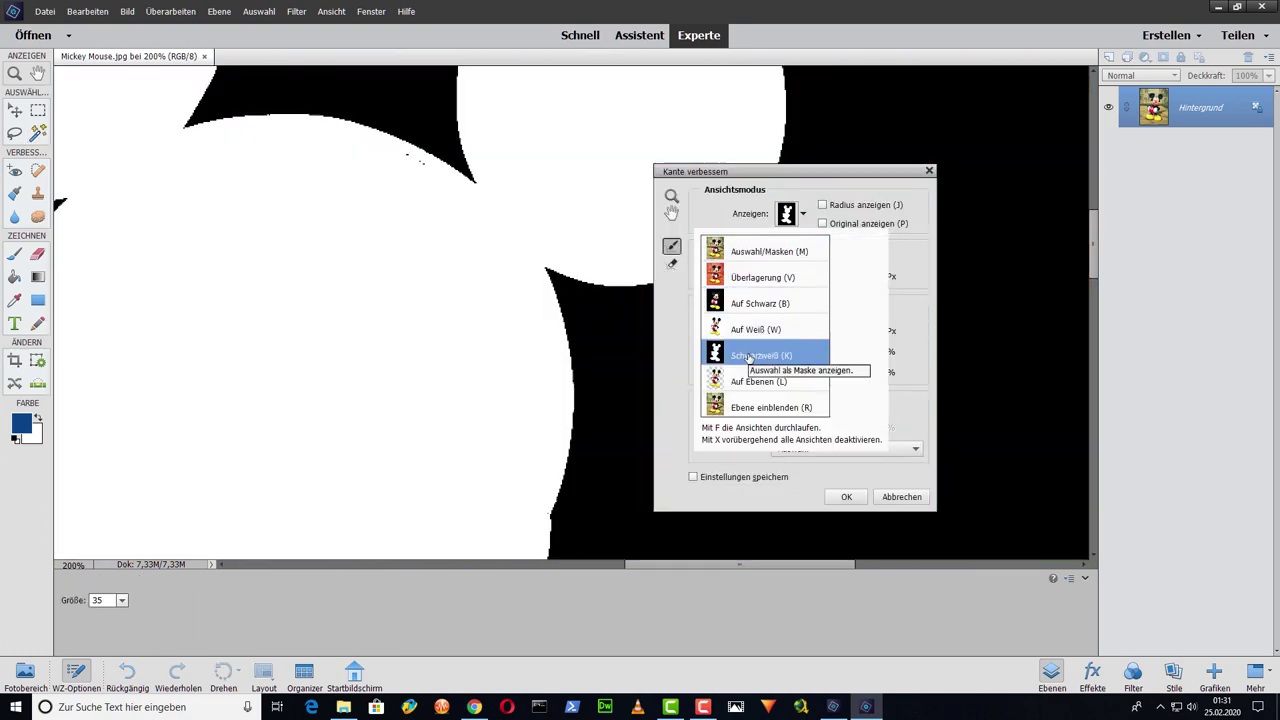
{"action": "left_click", "coordinate": [790, 348]}
{"action": "key", "text": "v"}
{"action": "key", "text": "Return"}
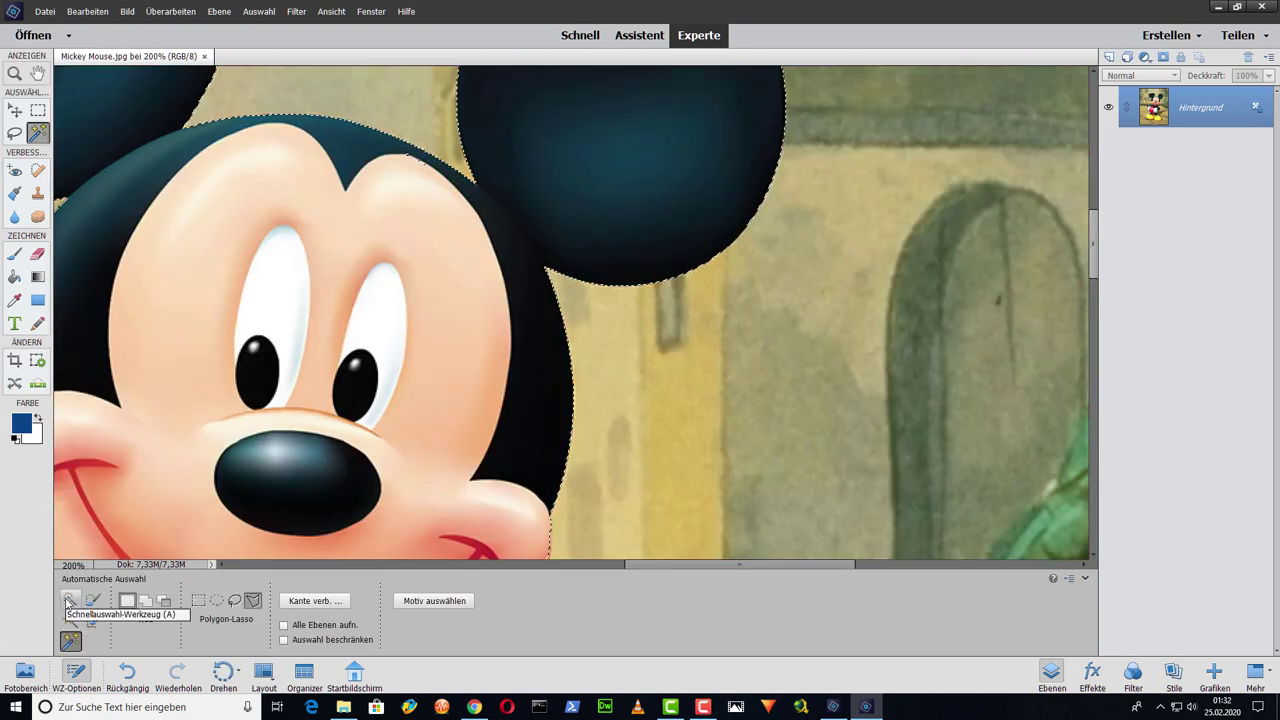
Step: Switch to Quick Selection and zoom to 600% on the gap between Mickey's chin and arm
{"action": "left_click", "coordinate": [67, 600]}
{"action": "scroll", "coordinate": [349, 257], "scroll_direction": "down", "scroll_amount": 5}
{"action": "left_click", "coordinate": [1085, 578]}
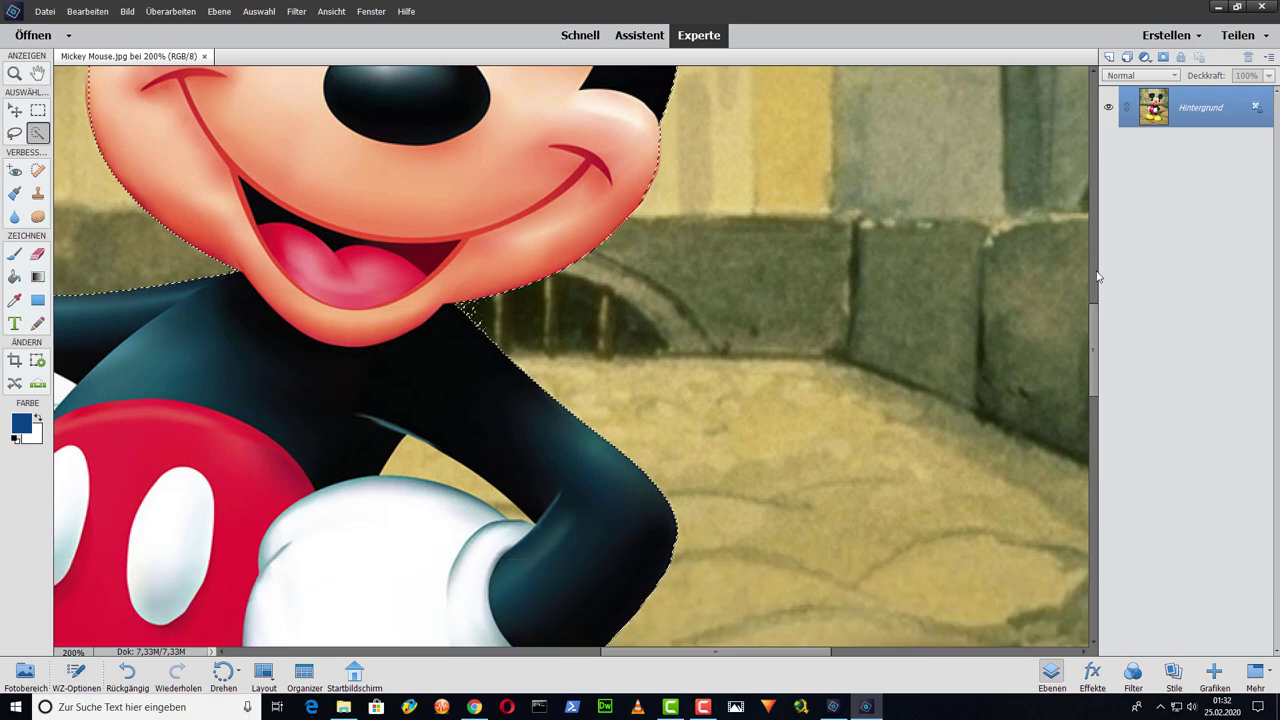
{"action": "scroll", "coordinate": [475, 307], "scroll_direction": "up", "scroll_amount": 4}
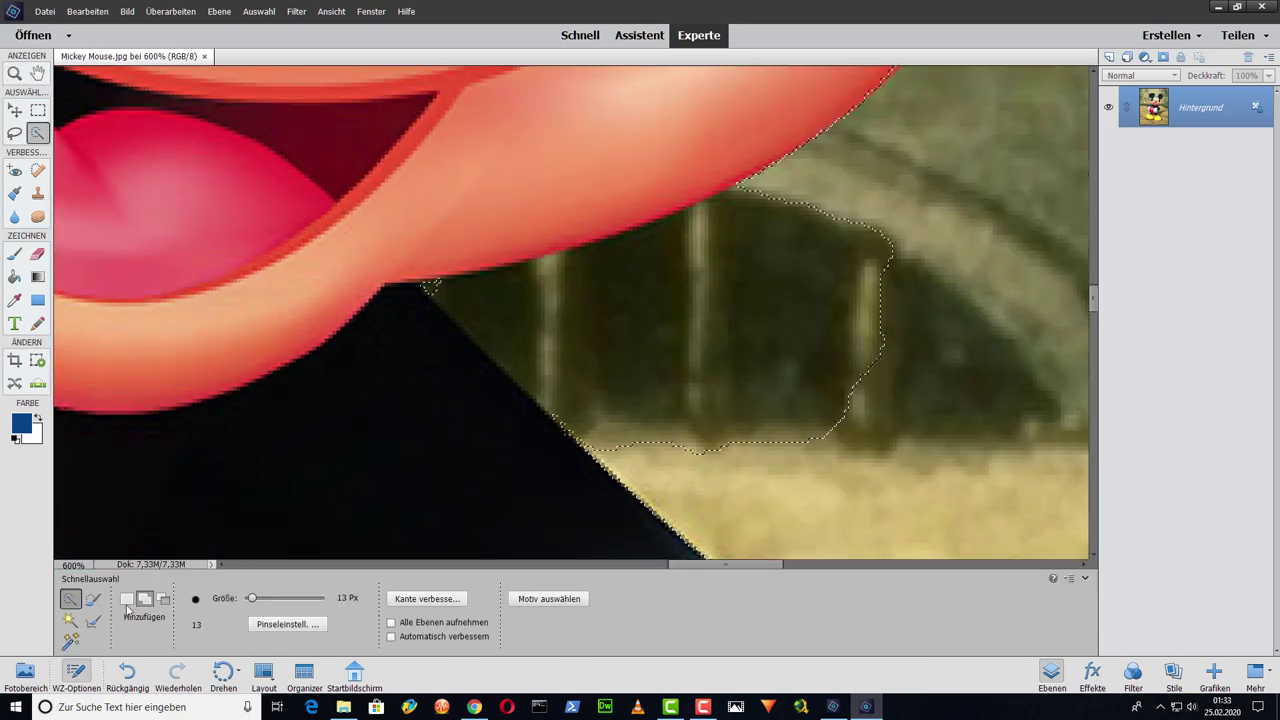
{"action": "scroll", "coordinate": [678, 347], "scroll_direction": "down", "scroll_amount": 2}
{"action": "scroll", "coordinate": [674, 331], "scroll_direction": "down", "scroll_amount": 2}
{"action": "key", "text": "z"}
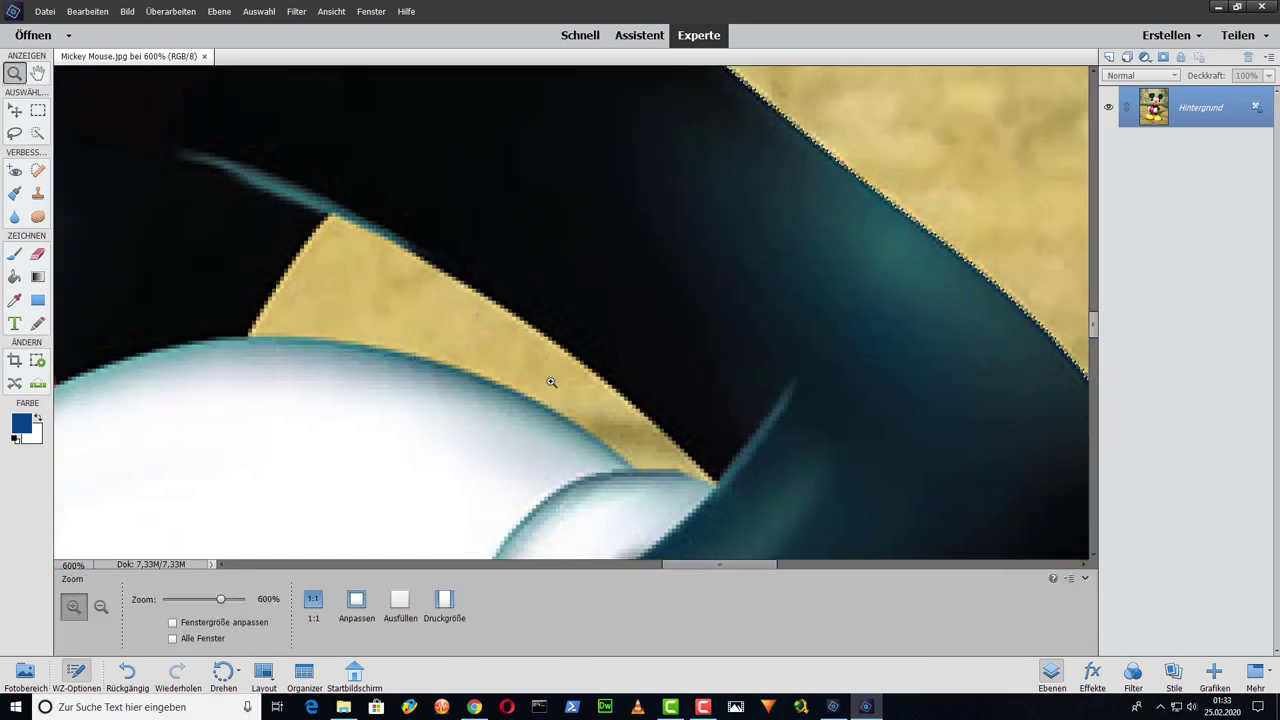
{"action": "scroll", "coordinate": [549, 380], "scroll_direction": "down", "scroll_amount": 1}
{"action": "left_click_drag", "start_coordinate": [530, 185], "coordinate": [644, 455]}
Step: Reopen Kante verbessern, move its panel right, pan to Mickey's feet, refine with E, and apply
{"action": "key", "text": "a"}
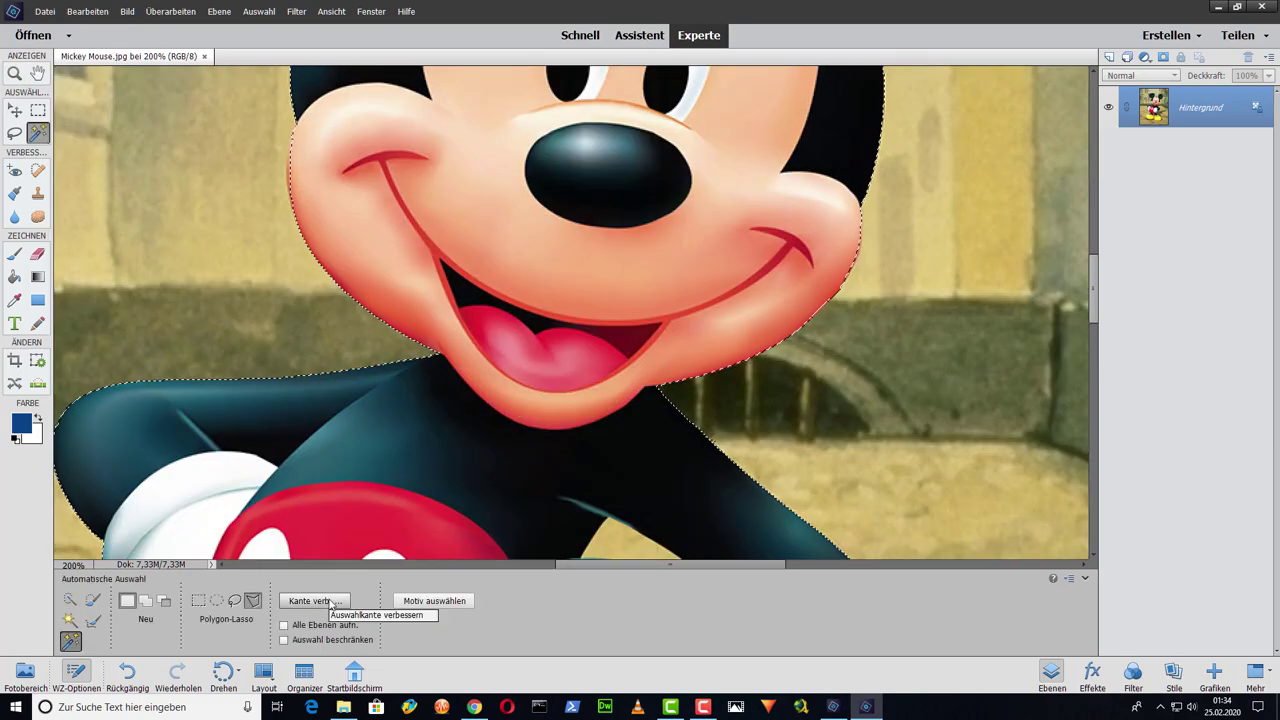
{"action": "left_click", "coordinate": [315, 600]}
{"action": "left_click_drag", "start_coordinate": [760, 171], "coordinate": [1172, 215]}
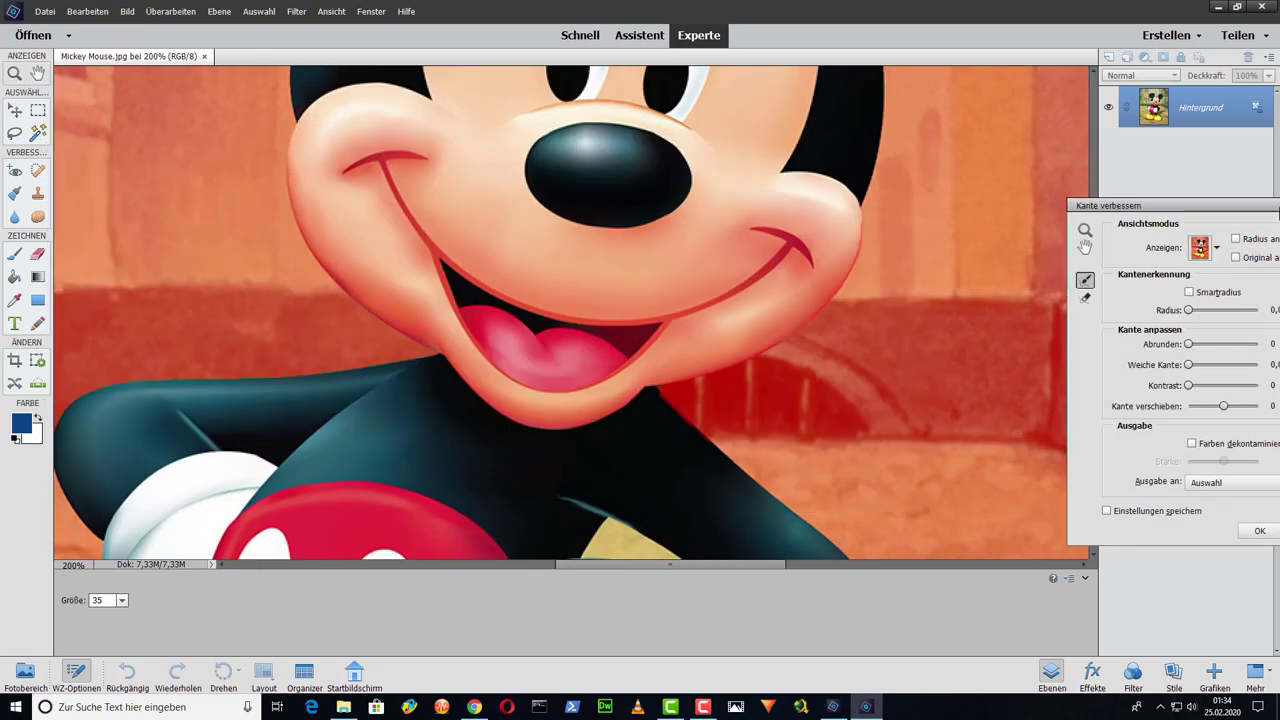
{"action": "key", "text": "h"}
{"action": "left_click_drag", "start_coordinate": [790, 70], "coordinate": [667, 216]}
{"action": "scroll", "coordinate": [667, 216], "scroll_direction": "down", "scroll_amount": 10}
{"action": "scroll", "coordinate": [500, 343], "scroll_direction": "left", "scroll_amount": 3}
{"action": "key", "text": "e"}
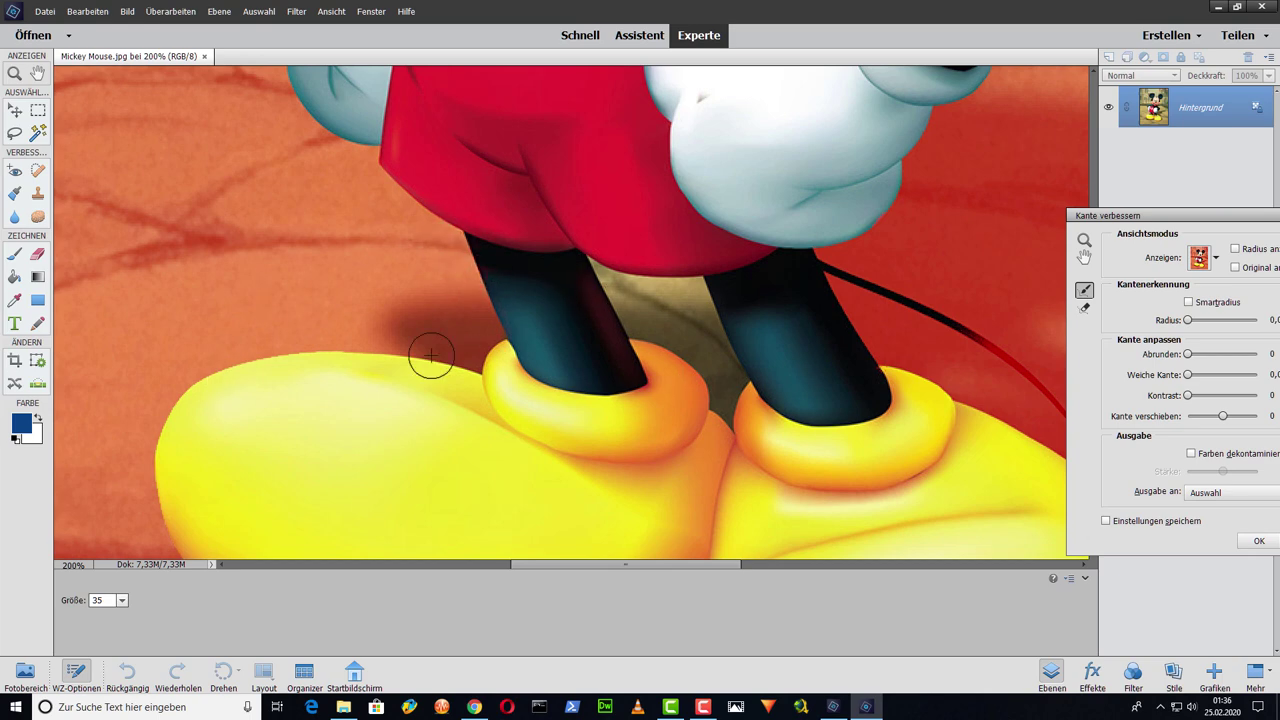
{"action": "key", "text": "Return"}
Step: With the Selection Brush, remove the shadow above the left shoe and zoom in on the left leg
{"action": "left_click", "coordinate": [93, 598]}
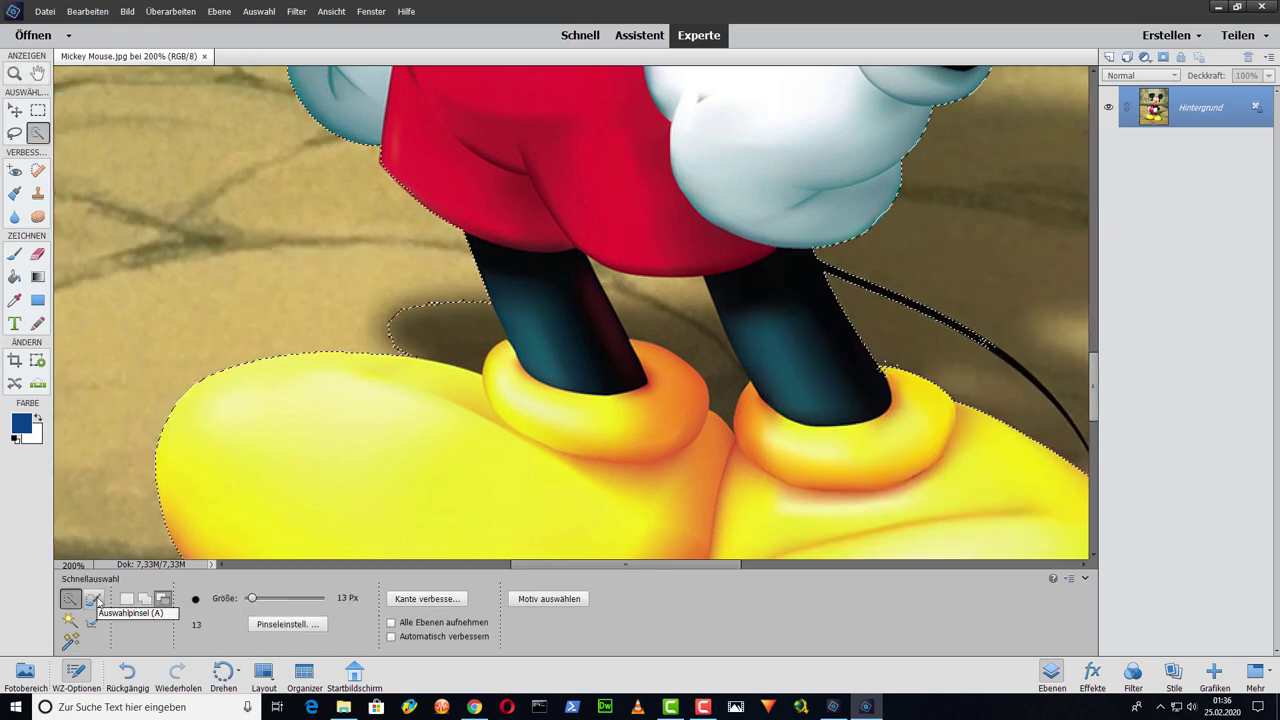
{"action": "left_click_drag", "start_coordinate": [414, 309], "coordinate": [428, 355], "text": "alt"}
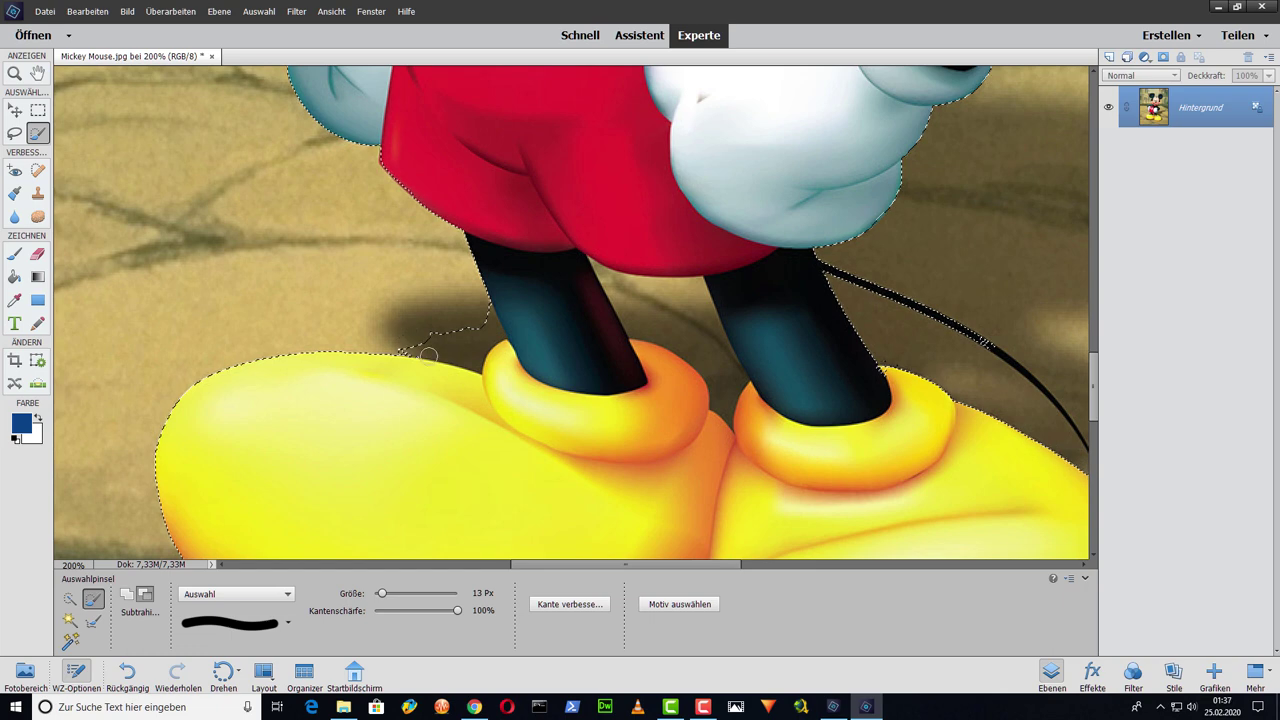
{"action": "key", "text": "z"}
{"action": "key", "text": "ctrl+plus"}
{"action": "key", "text": "ctrl+plus"}
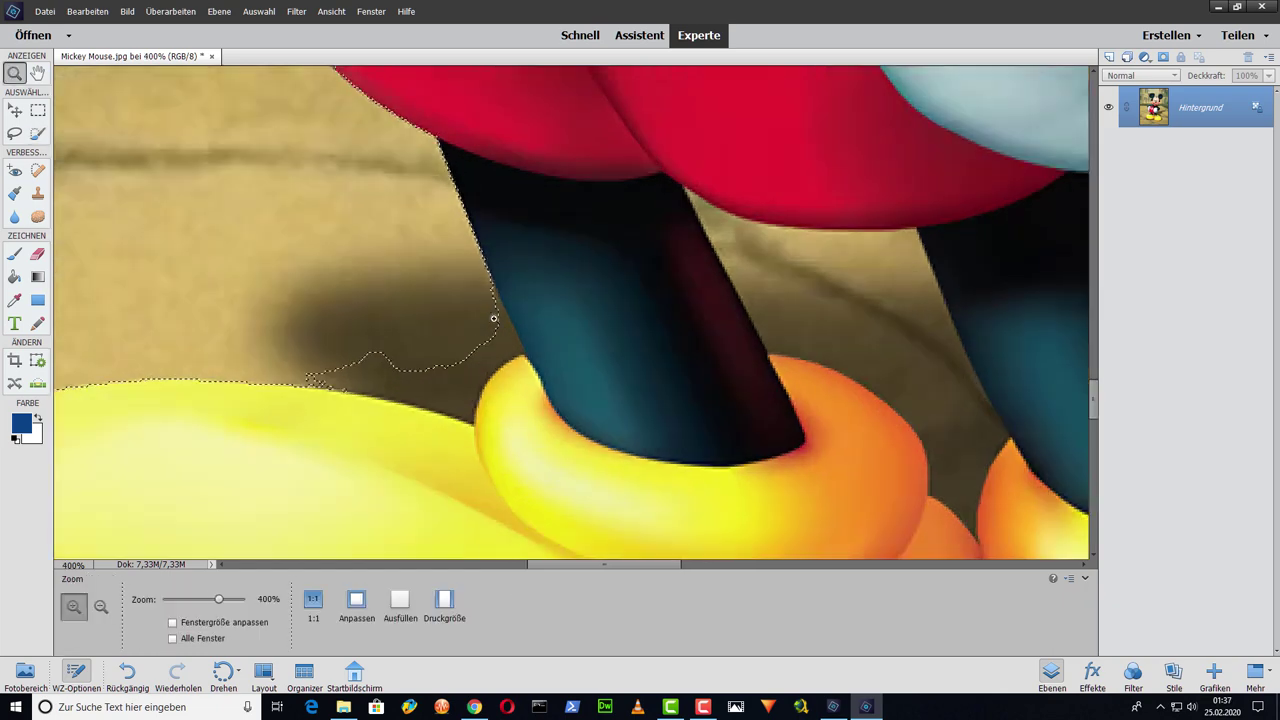
{"action": "key", "text": "ctrl+plus"}
{"action": "key", "text": "ctrl+plus"}
{"action": "key", "text": "a"}
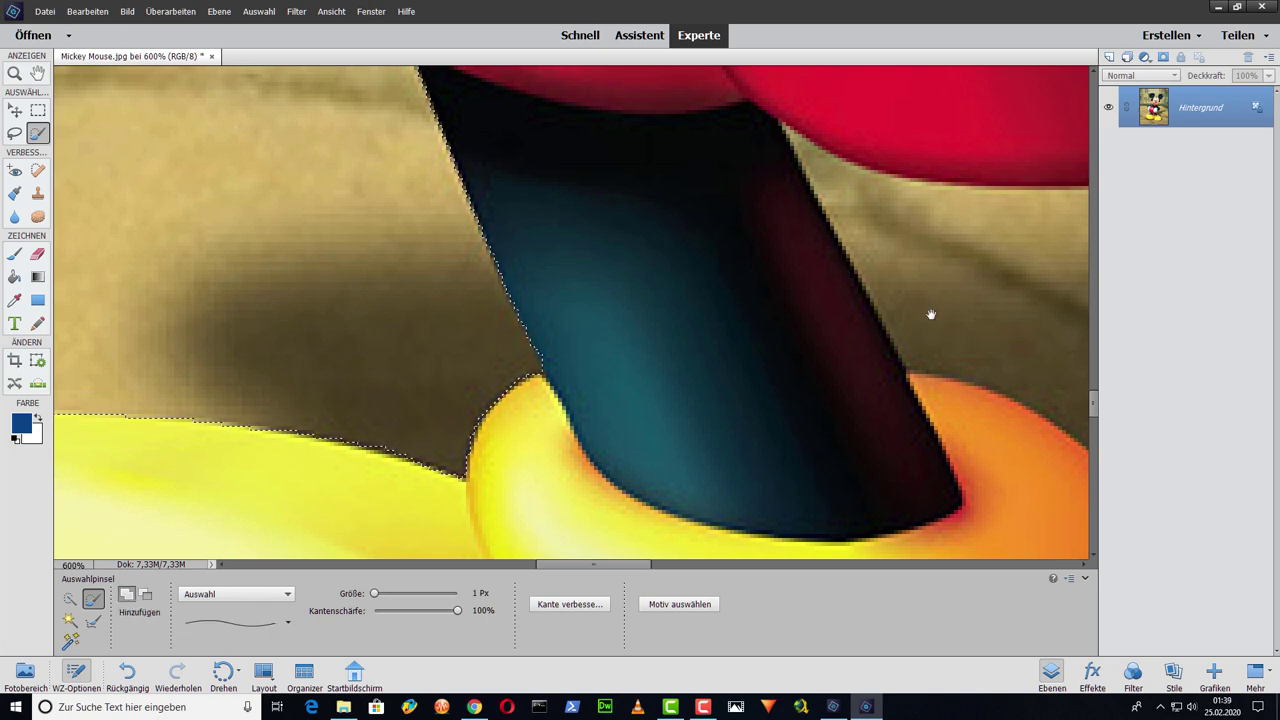
Step: At 1200% zoom, exclude the background gap between the legs up to the red shorts
{"action": "left_click_drag", "start_coordinate": [930, 315], "coordinate": [600, 338]}
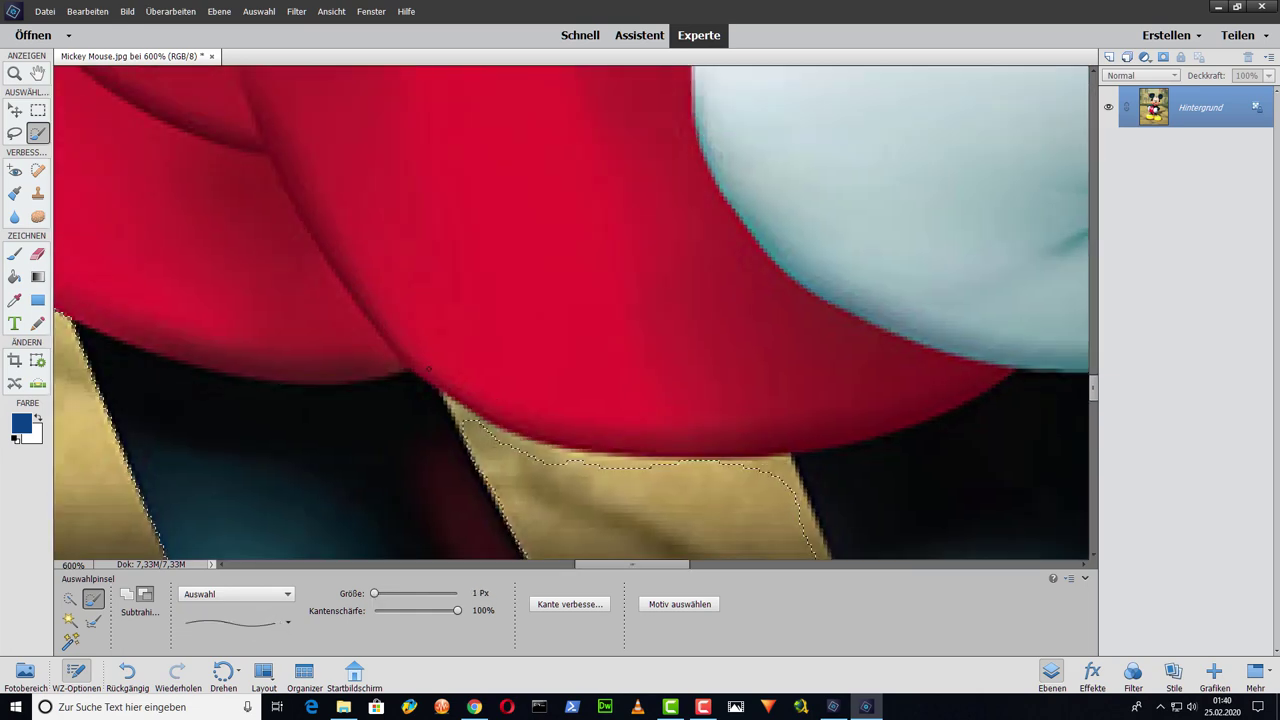
{"action": "left_click", "coordinate": [428, 370], "text": "ctrl"}
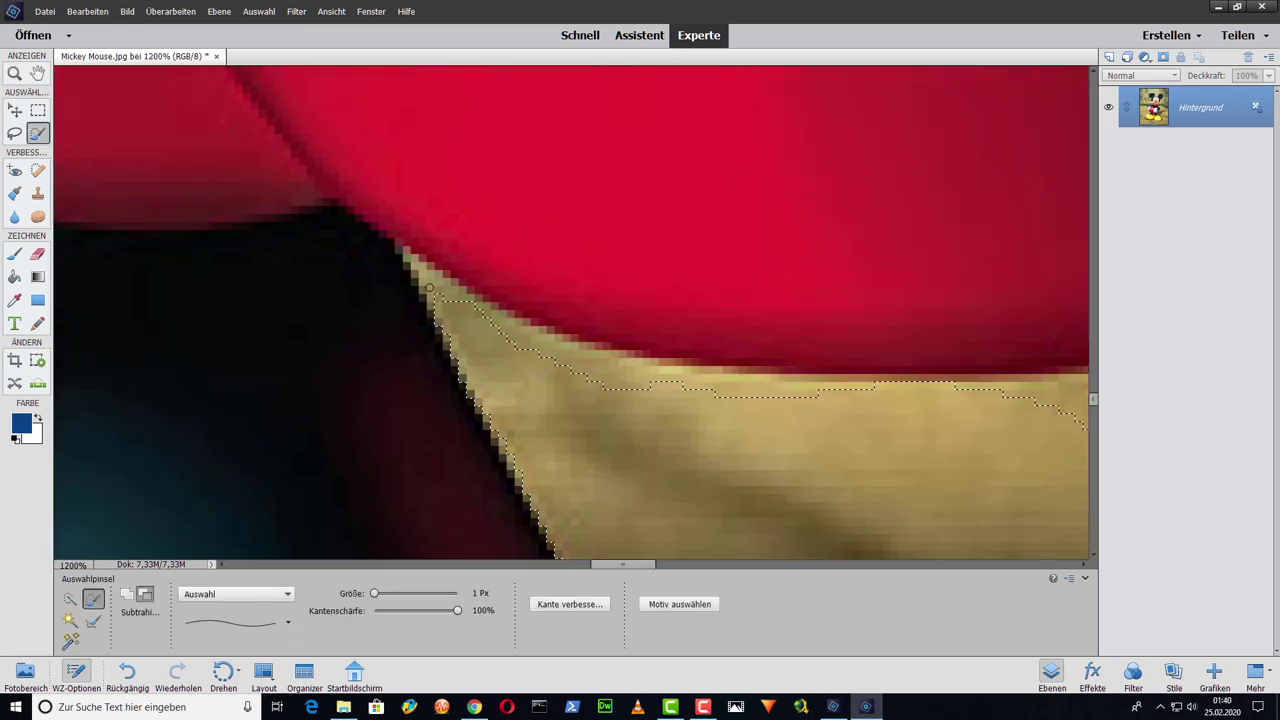
{"action": "left_click_drag", "start_coordinate": [480, 307], "coordinate": [636, 373]}
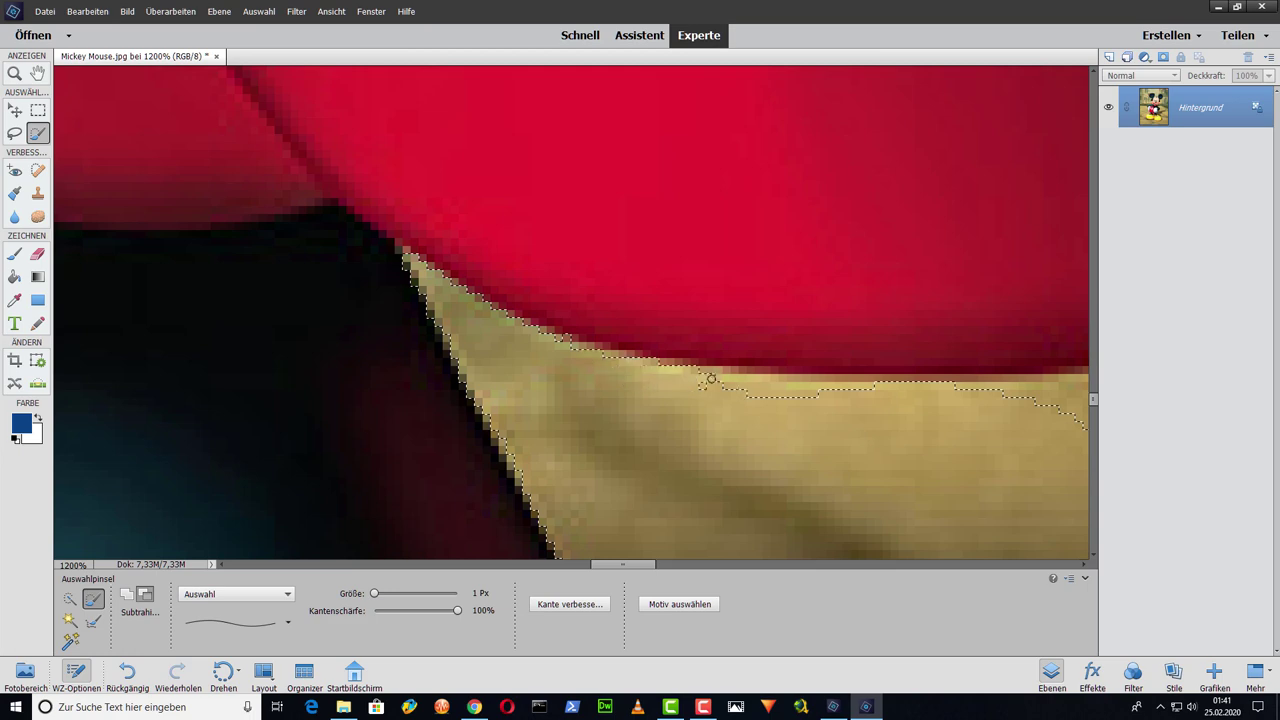
{"action": "mouse_move", "coordinate": [871, 385]}
{"action": "left_mouse_down"}
{"action": "mouse_move", "coordinate": [617, 387]}
{"action": "mouse_move", "coordinate": [608, 346]}
{"action": "left_mouse_up"}
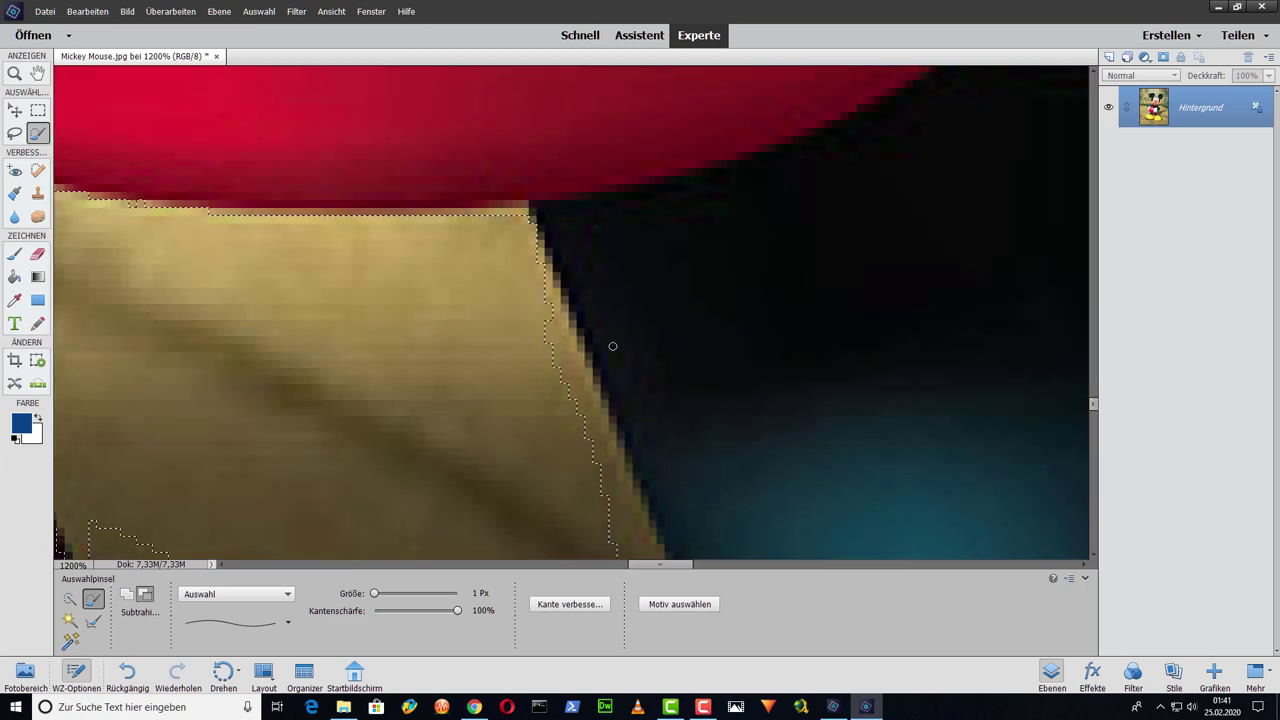
{"action": "left_click", "coordinate": [337, 333], "text": "alt"}
Step: Enlarge the brush to 3 px and set it to subtract while working along the leg gap
{"action": "key", "text": "bracketright"}
{"action": "key", "text": "bracketright"}
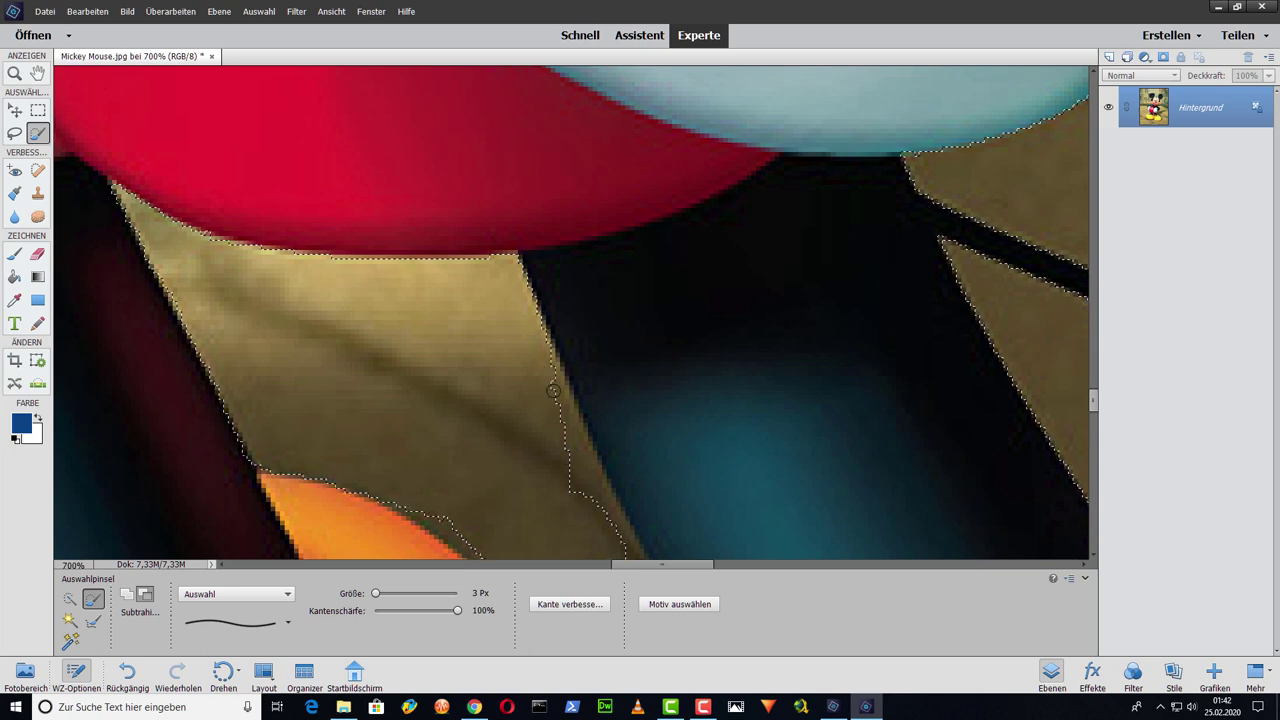
{"action": "scroll", "coordinate": [553, 390], "scroll_direction": "down", "scroll_amount": 5}
{"action": "scroll", "coordinate": [491, 300], "scroll_direction": "right", "scroll_amount": 3}
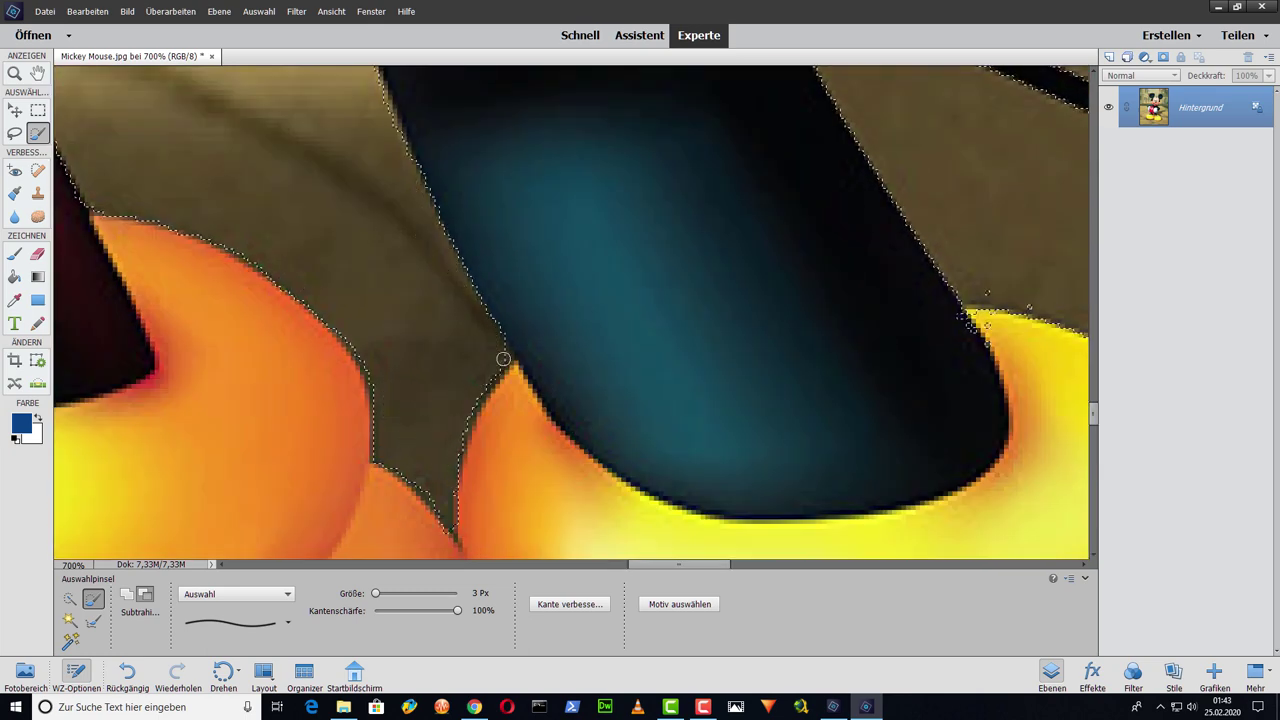
{"action": "scroll", "coordinate": [492, 374], "scroll_direction": "up", "scroll_amount": 3}
{"action": "scroll", "coordinate": [600, 320], "scroll_direction": "right", "scroll_amount": 3}
{"action": "scroll", "coordinate": [600, 320], "scroll_direction": "down", "scroll_amount": 3}
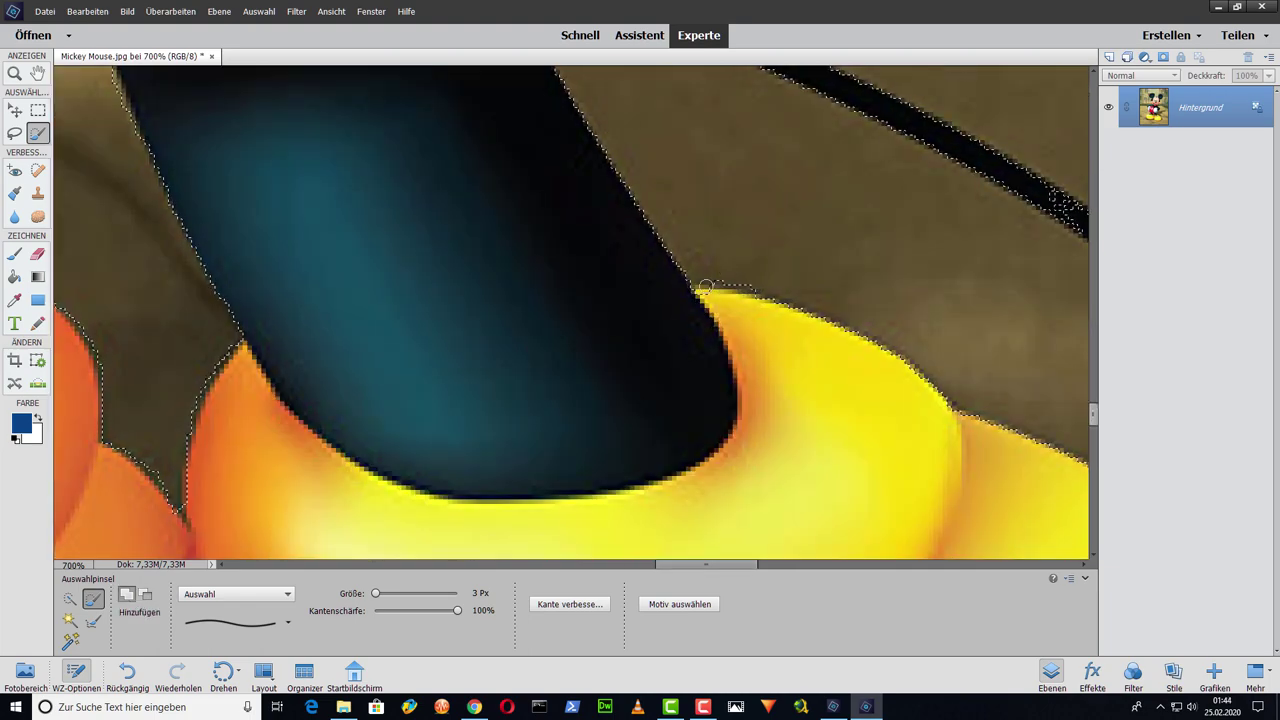
{"action": "key", "text": "alt"}
{"action": "scroll", "coordinate": [735, 340], "scroll_direction": "down", "scroll_amount": 3}
{"action": "scroll", "coordinate": [740, 349], "scroll_direction": "up", "scroll_amount": 4}
{"action": "scroll", "coordinate": [400, 340], "scroll_direction": "right", "scroll_amount": 4}
{"action": "scroll", "coordinate": [540, 323], "scroll_direction": "down", "scroll_amount": 3}
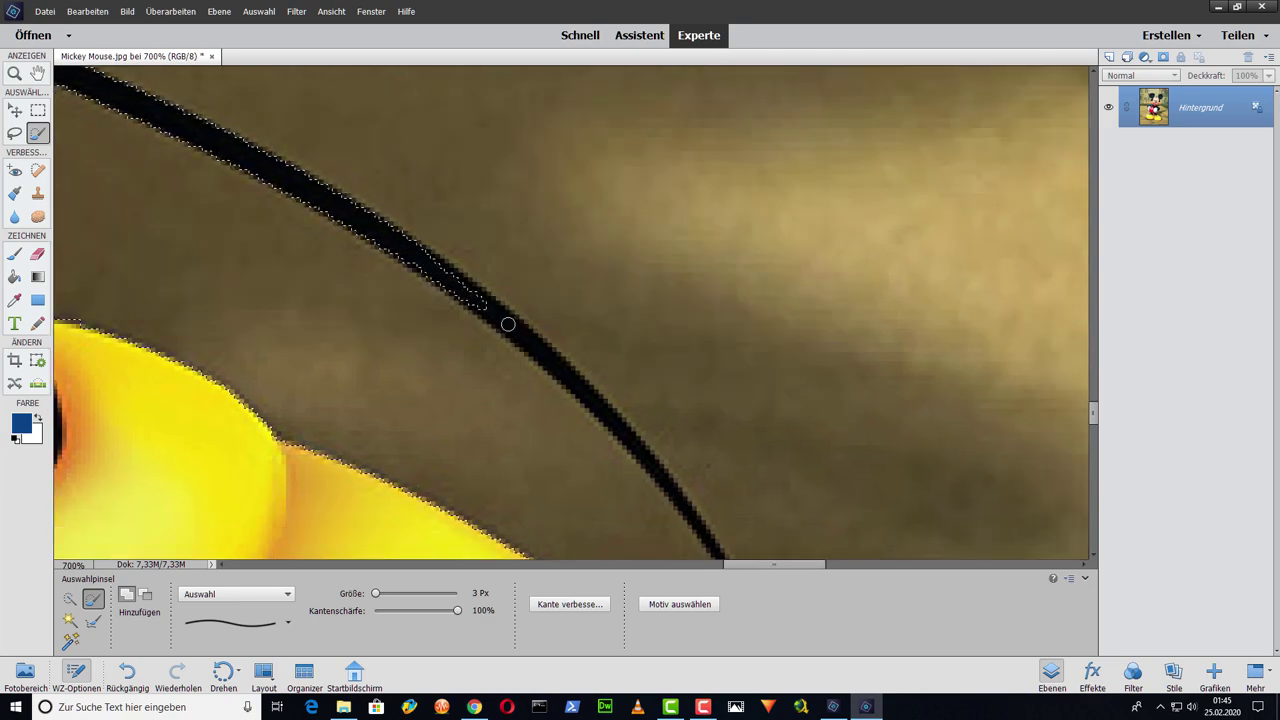
{"action": "scroll", "coordinate": [450, 290], "scroll_direction": "right", "scroll_amount": 3}
{"action": "scroll", "coordinate": [374, 280], "scroll_direction": "up", "scroll_amount": 1}
{"action": "scroll", "coordinate": [343, 266], "scroll_direction": "down", "scroll_amount": 1}
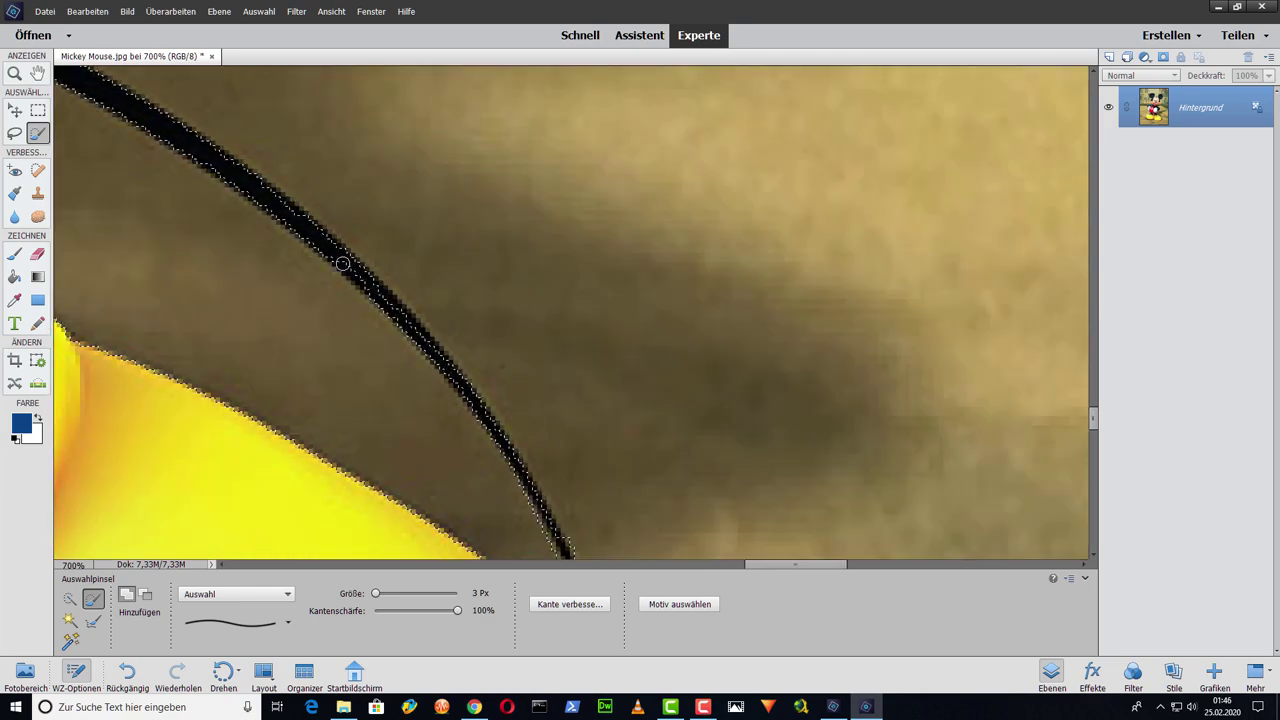
{"action": "scroll", "coordinate": [310, 255], "scroll_direction": "down", "scroll_amount": 1}
{"action": "scroll", "coordinate": [295, 249], "scroll_direction": "down", "scroll_amount": 1}
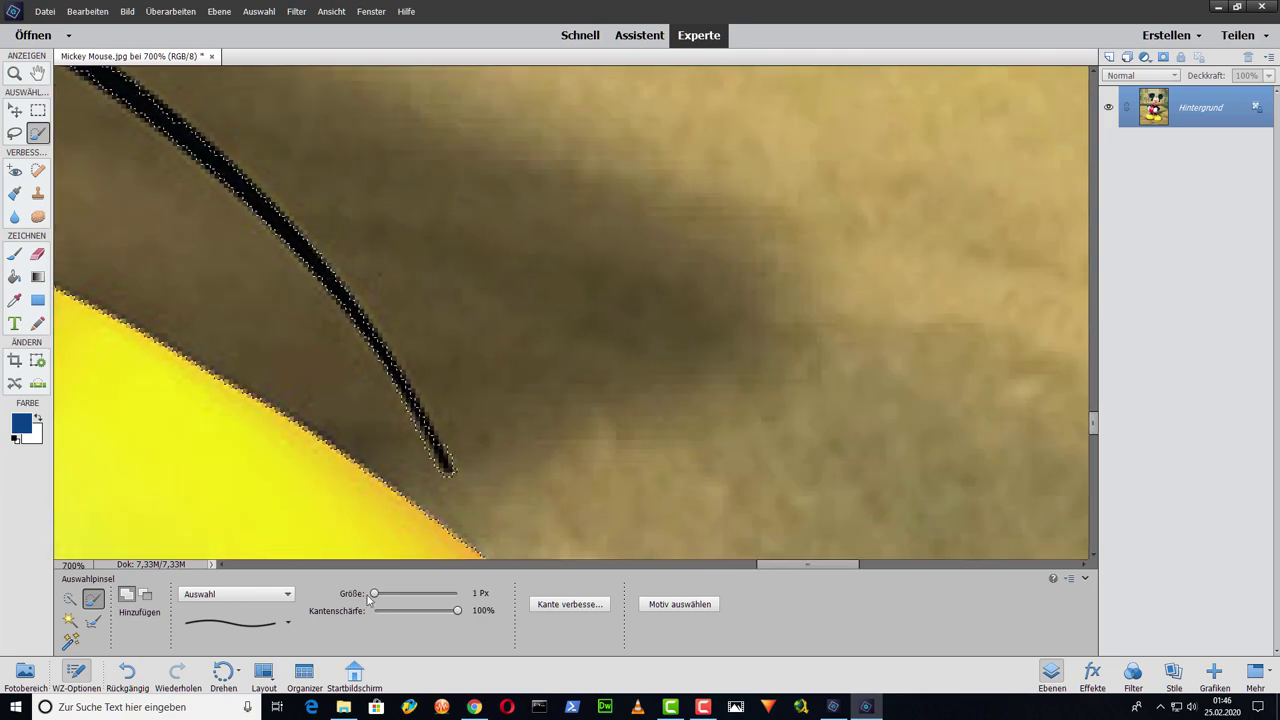
{"action": "scroll", "coordinate": [340, 310], "scroll_direction": "up", "scroll_amount": 1}
Step: Shrink the brush to 2 px and continue cleaning along the leg gap
{"action": "key", "text": "bracketleft"}
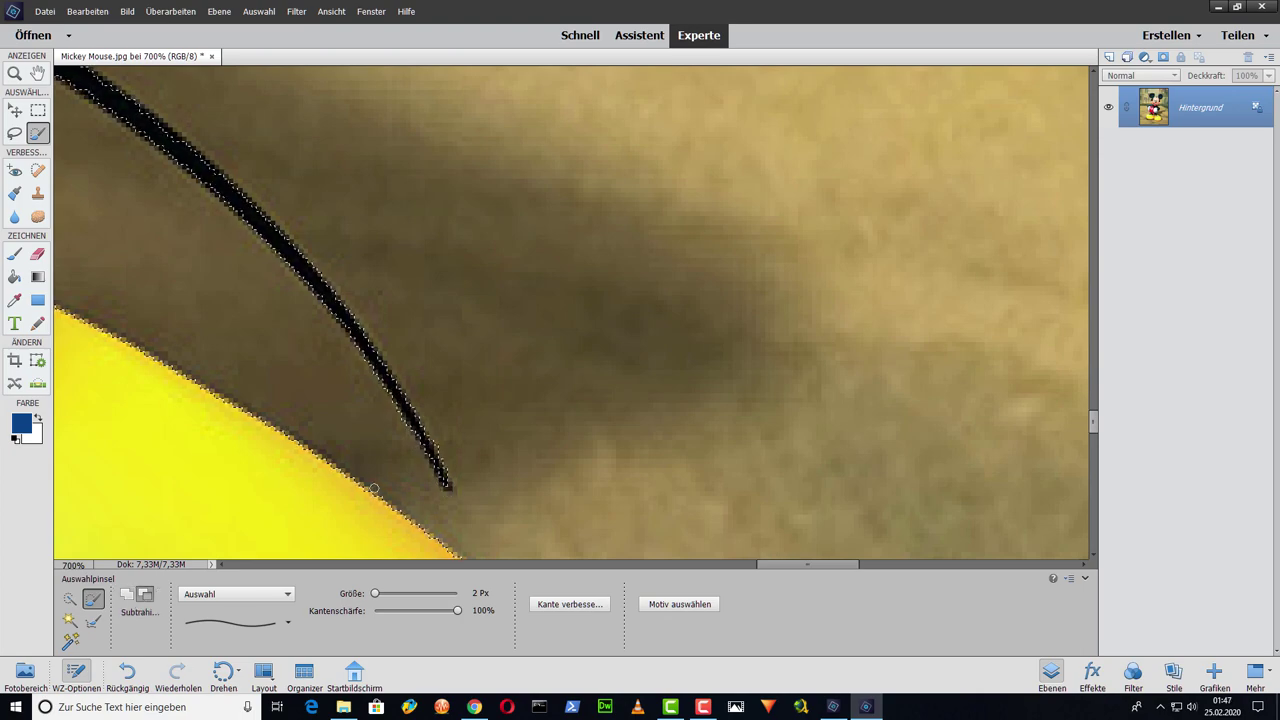
{"action": "scroll", "coordinate": [446, 351], "scroll_direction": "down", "scroll_amount": 1}
{"action": "scroll", "coordinate": [457, 343], "scroll_direction": "down", "scroll_amount": 3}
{"action": "scroll", "coordinate": [423, 457], "scroll_direction": "up", "scroll_amount": 4}
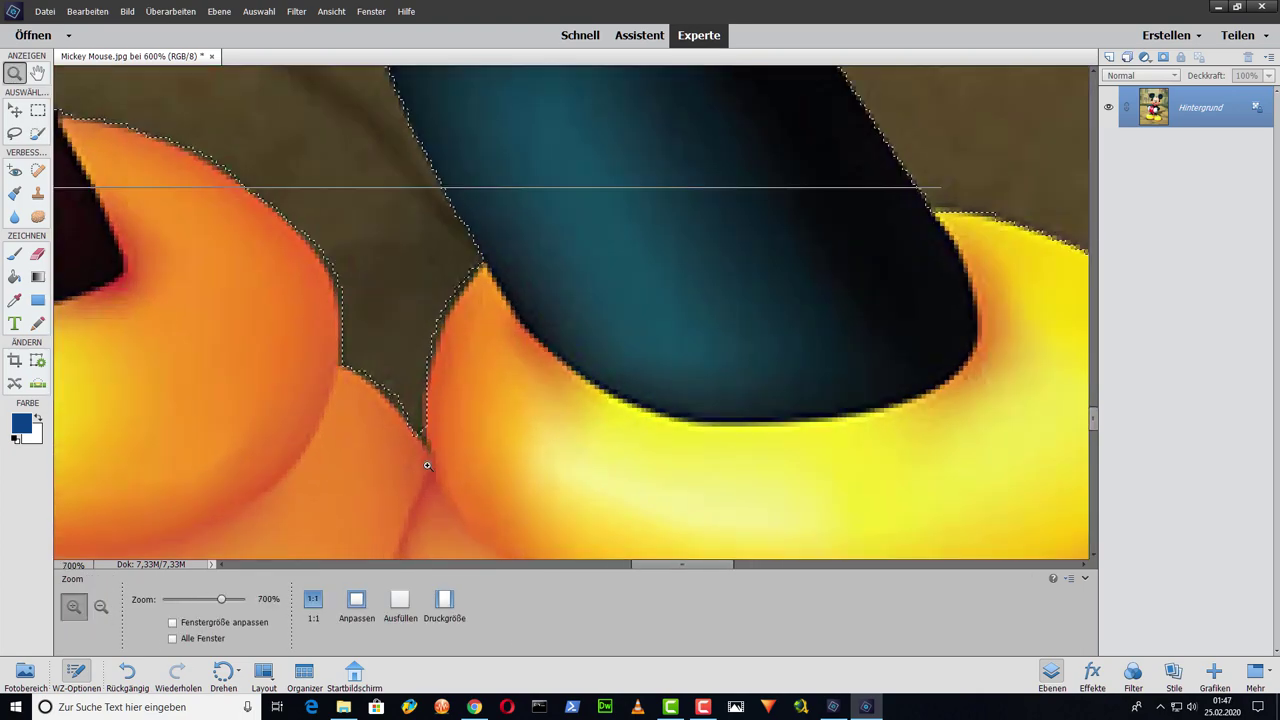
{"action": "scroll", "coordinate": [176, 537], "scroll_direction": "down", "scroll_amount": 3}
{"action": "scroll", "coordinate": [300, 450], "scroll_direction": "down", "scroll_amount": 2}
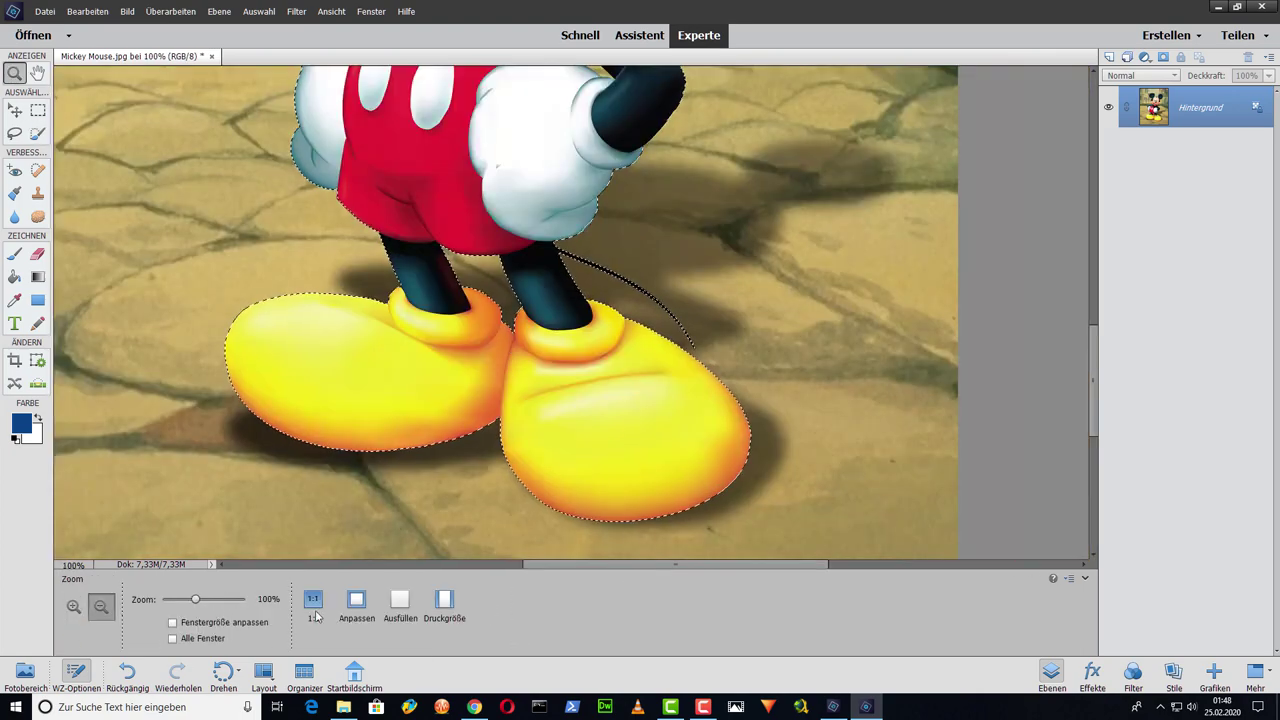
{"action": "scroll", "coordinate": [400, 400], "scroll_direction": "up", "scroll_amount": 3}
Step: Zoom out to 100% to review the whole figure's selection
{"action": "key", "text": "z"}
{"action": "scroll", "coordinate": [543, 305], "scroll_direction": "down", "scroll_amount": 2}
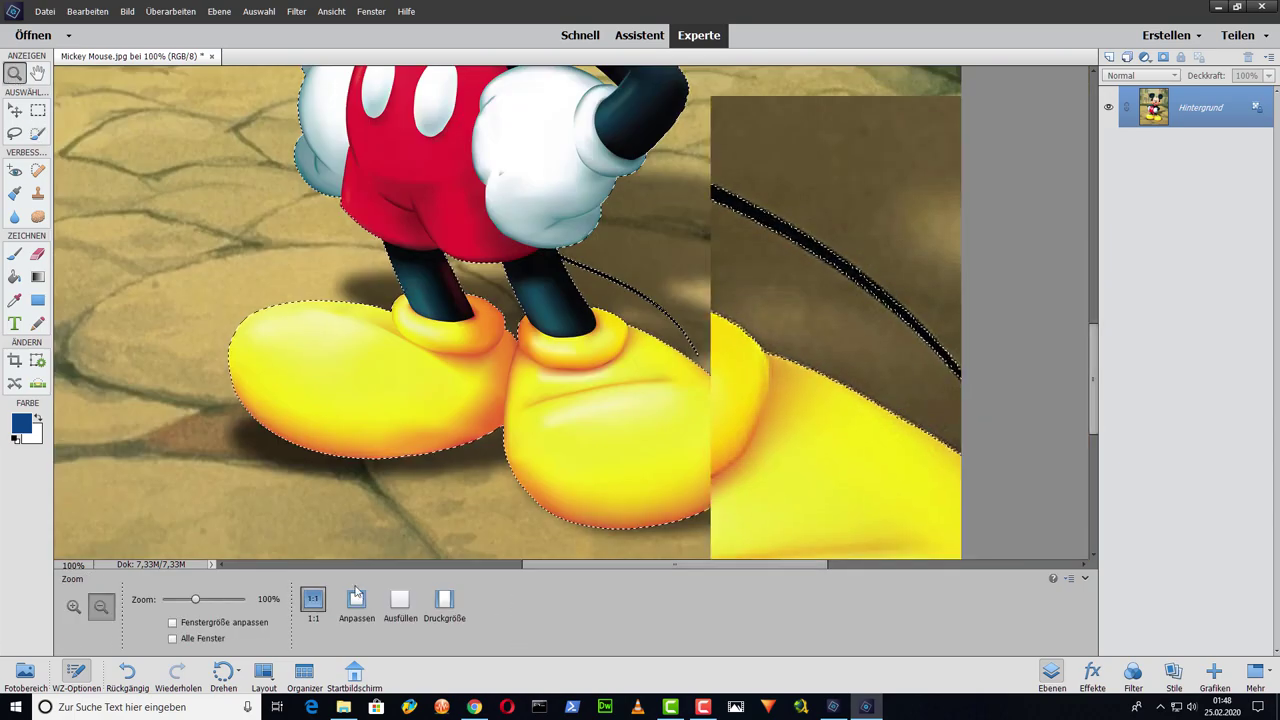
{"action": "scroll", "coordinate": [543, 305], "scroll_direction": "down", "scroll_amount": 2}
{"action": "left_click", "coordinate": [543, 305]}
{"action": "scroll", "coordinate": [543, 305], "scroll_direction": "up", "scroll_amount": 5}
{"action": "key", "text": "a"}
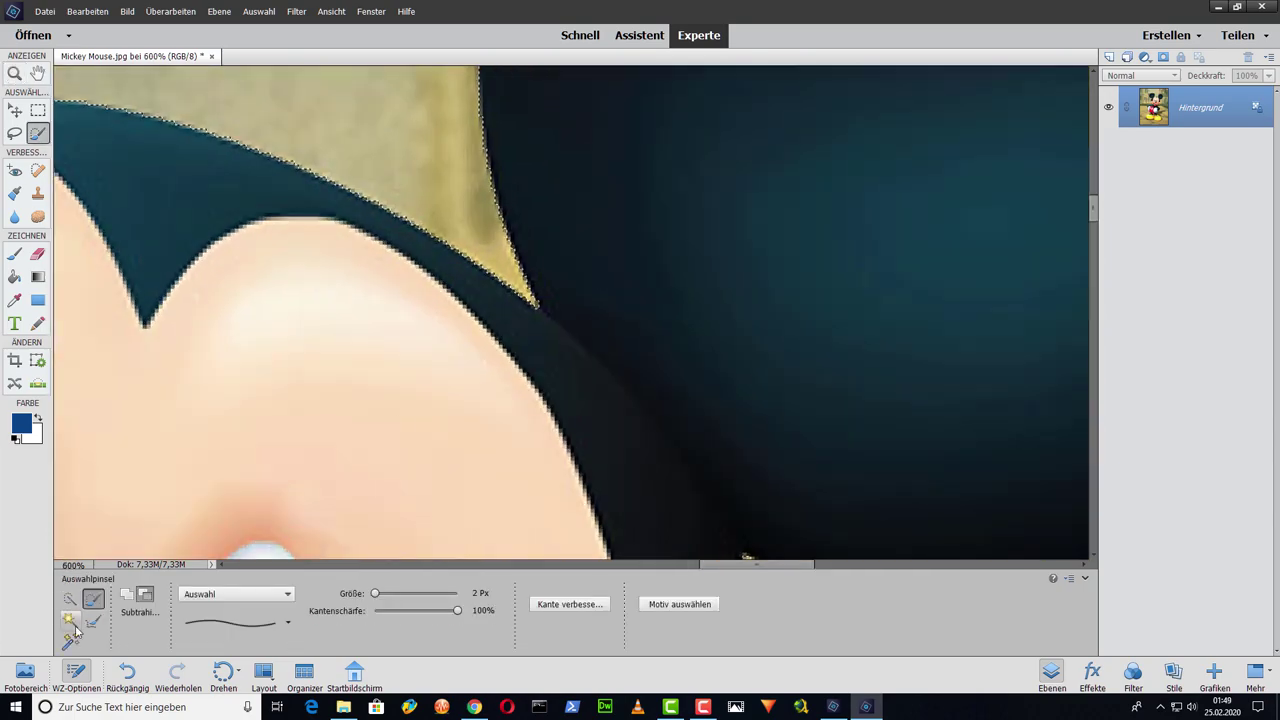
{"action": "scroll", "coordinate": [474, 406], "scroll_direction": "down", "scroll_amount": 4}
{"action": "scroll", "coordinate": [383, 146], "scroll_direction": "up", "scroll_amount": 3}
Step: Zoom in on the shorts, paint a small selection stroke there, and set the brush to 2 px
{"action": "key", "text": "z"}
{"action": "scroll", "coordinate": [383, 146], "scroll_direction": "down", "scroll_amount": 4}
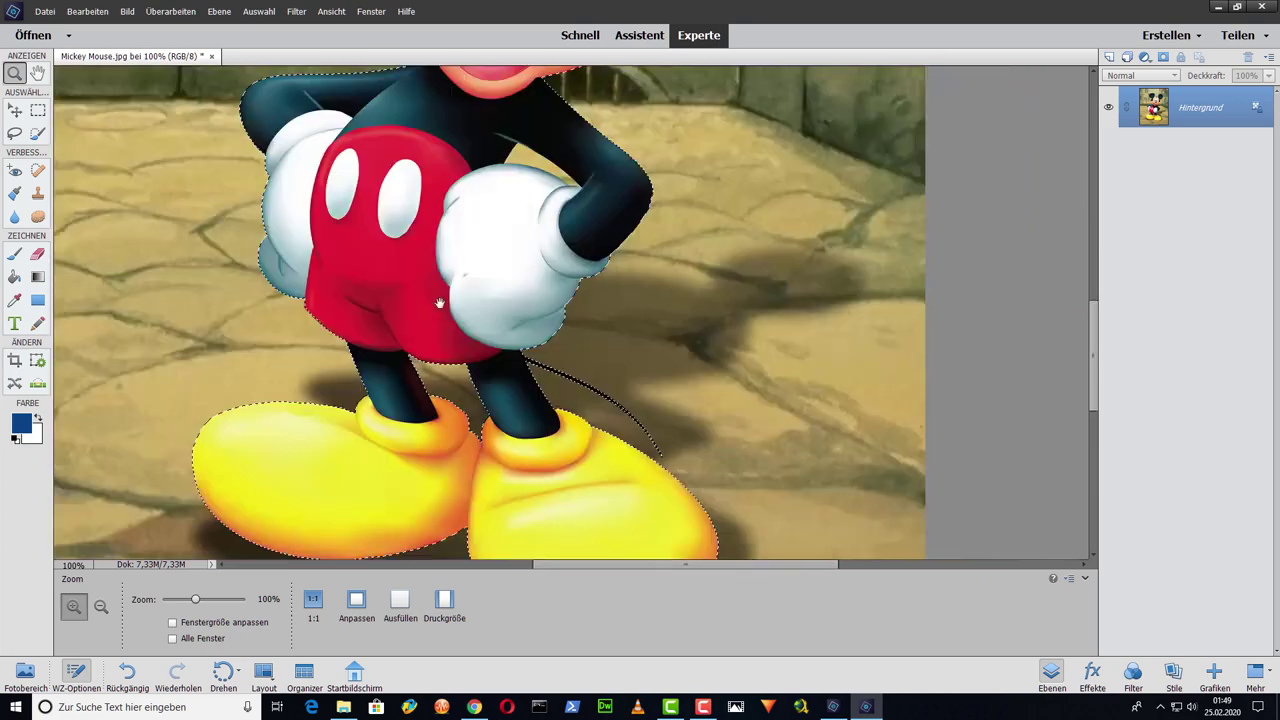
{"action": "scroll", "coordinate": [586, 414], "scroll_direction": "up", "scroll_amount": 2}
{"action": "scroll", "coordinate": [437, 297], "scroll_direction": "up", "scroll_amount": 3}
{"action": "key", "text": "a"}
{"action": "left_click_drag", "start_coordinate": [522, 381], "coordinate": [443, 368]}
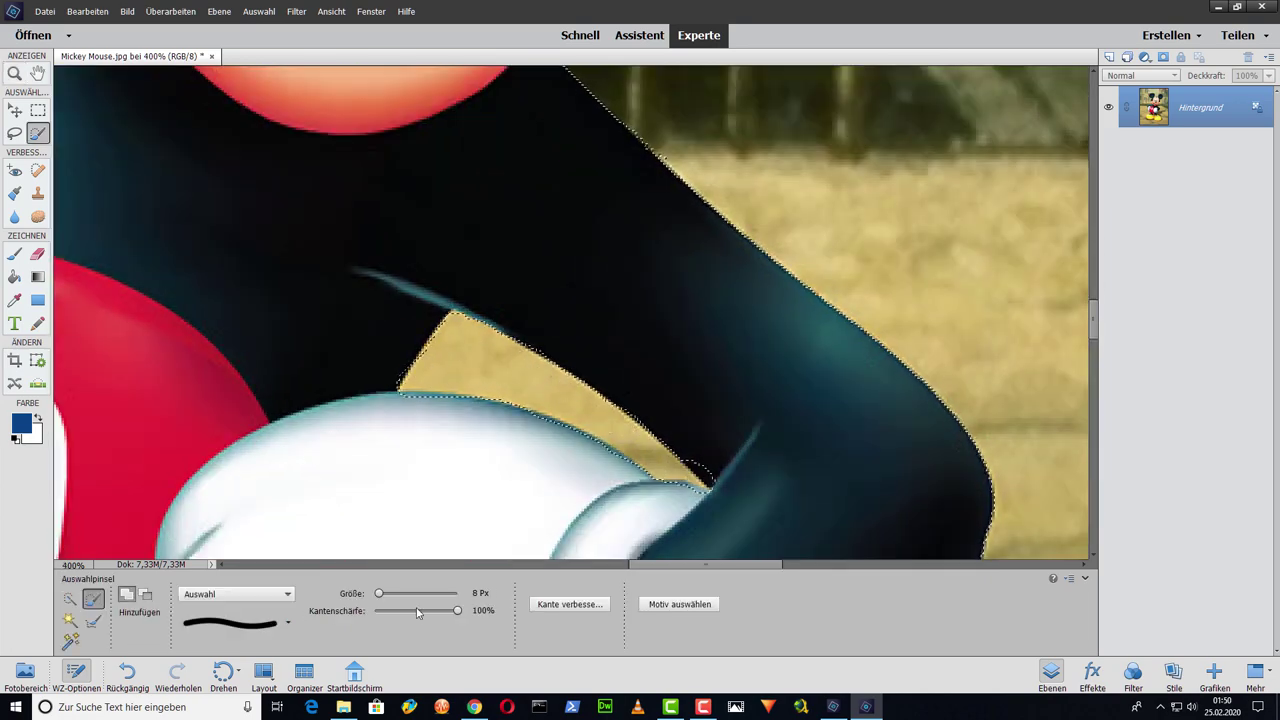
{"action": "left_click_drag", "start_coordinate": [379, 593], "coordinate": [375, 593]}
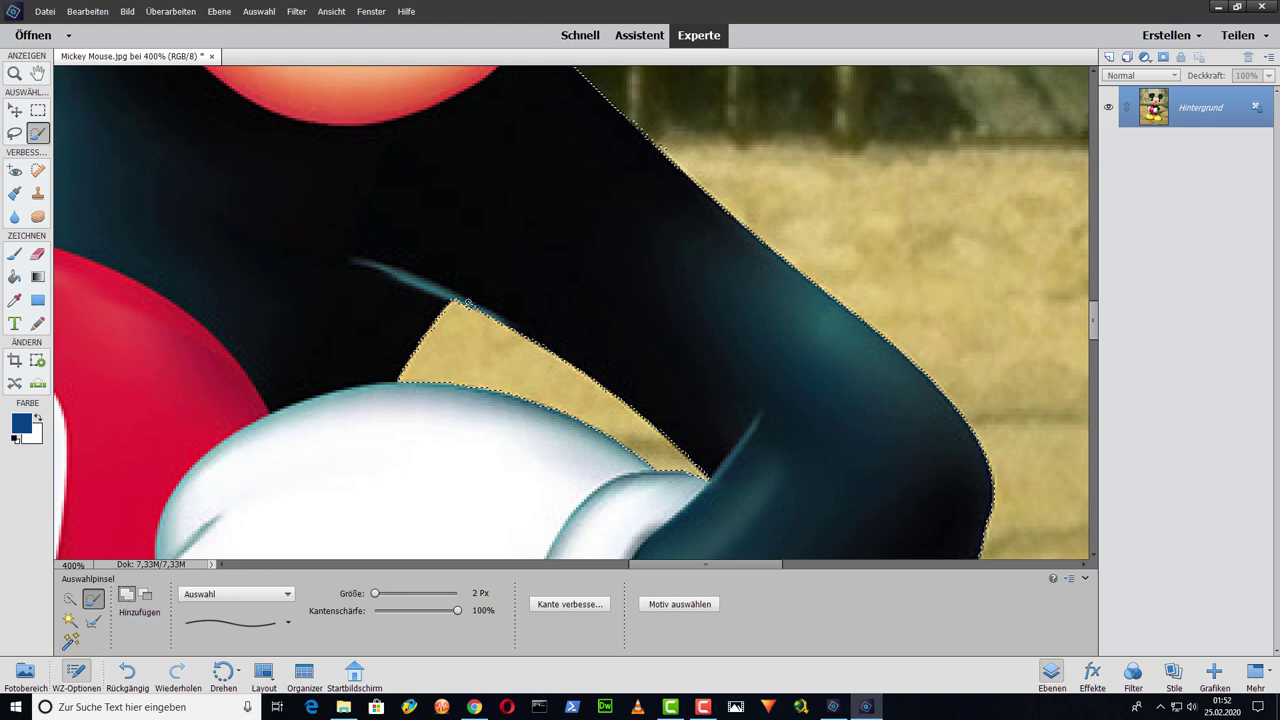
Step: Clean the yellow triangle gap at 600%, set the brush back to Add, and fit the whole image
{"action": "key", "text": "z"}
{"action": "left_click", "coordinate": [467, 303]}
{"action": "left_click", "coordinate": [38, 134]}
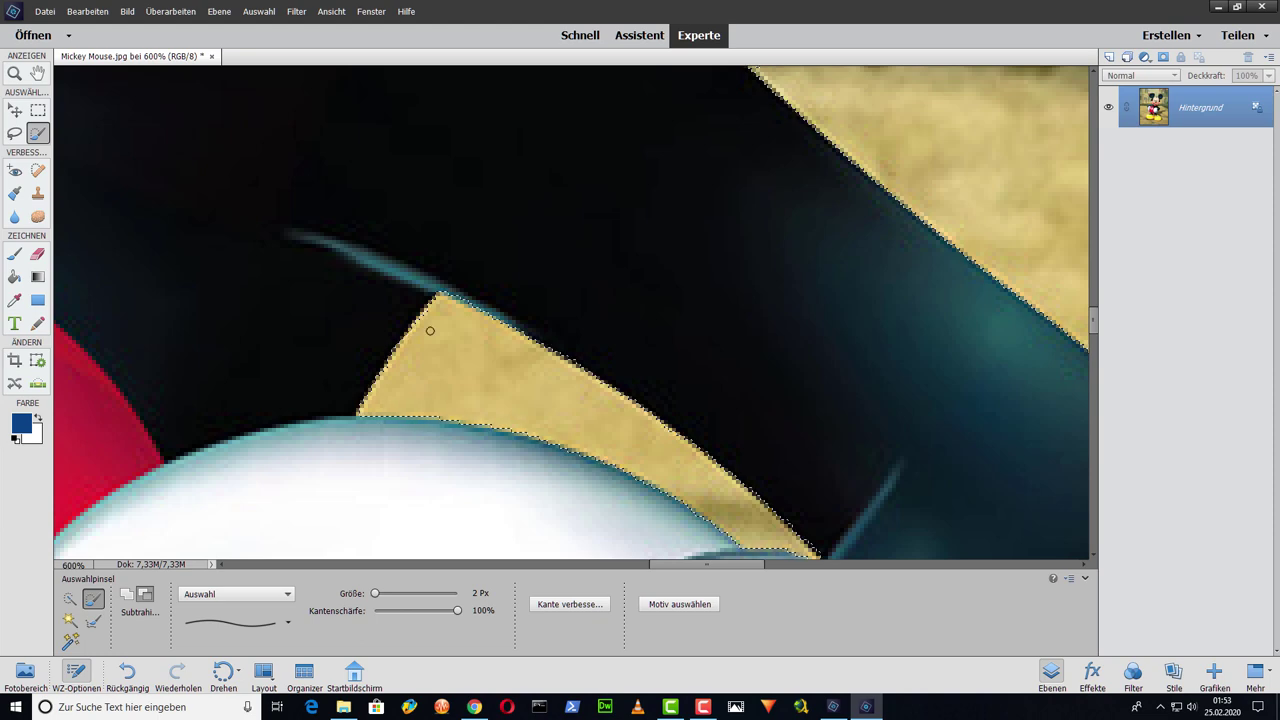
{"action": "key", "text": "alt"}
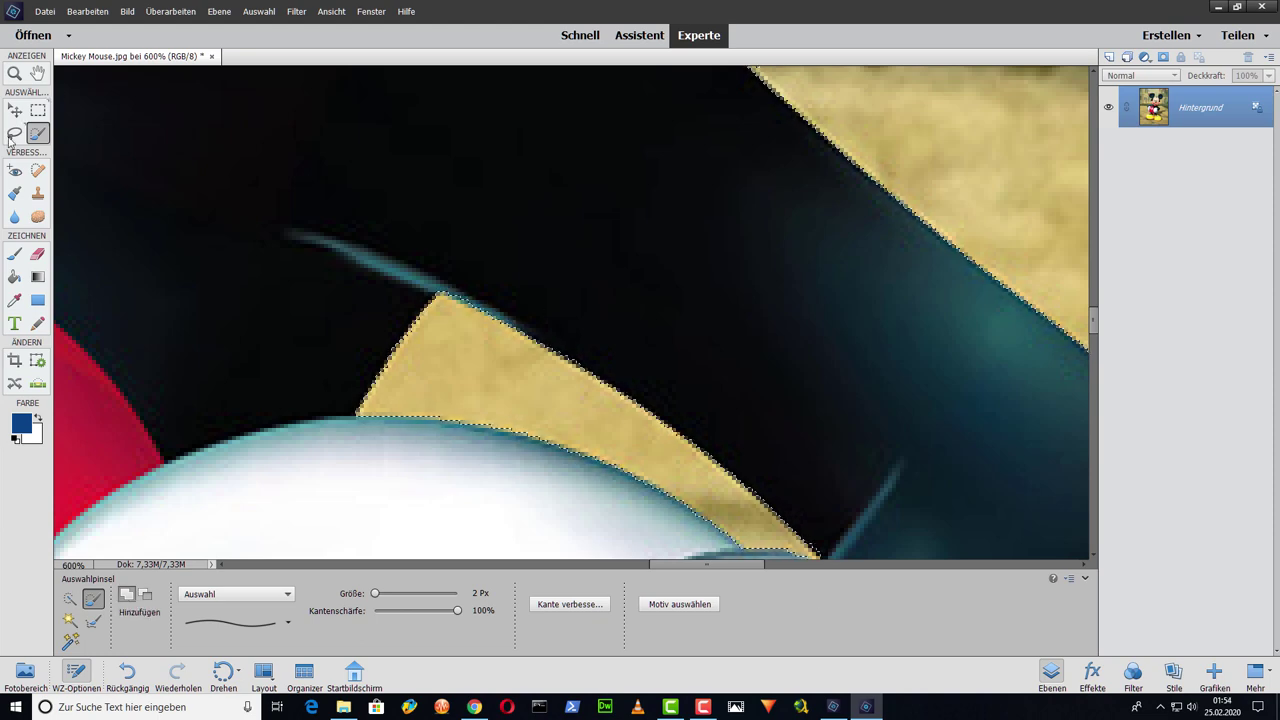
{"action": "double_click", "coordinate": [14, 73]}
{"action": "key", "text": "ctrl+0"}
Step: Convert the Hintergrund layer to Ebene 0, fit the figure in view, and reopen Kante verbessern
{"action": "right_click", "coordinate": [1257, 110]}
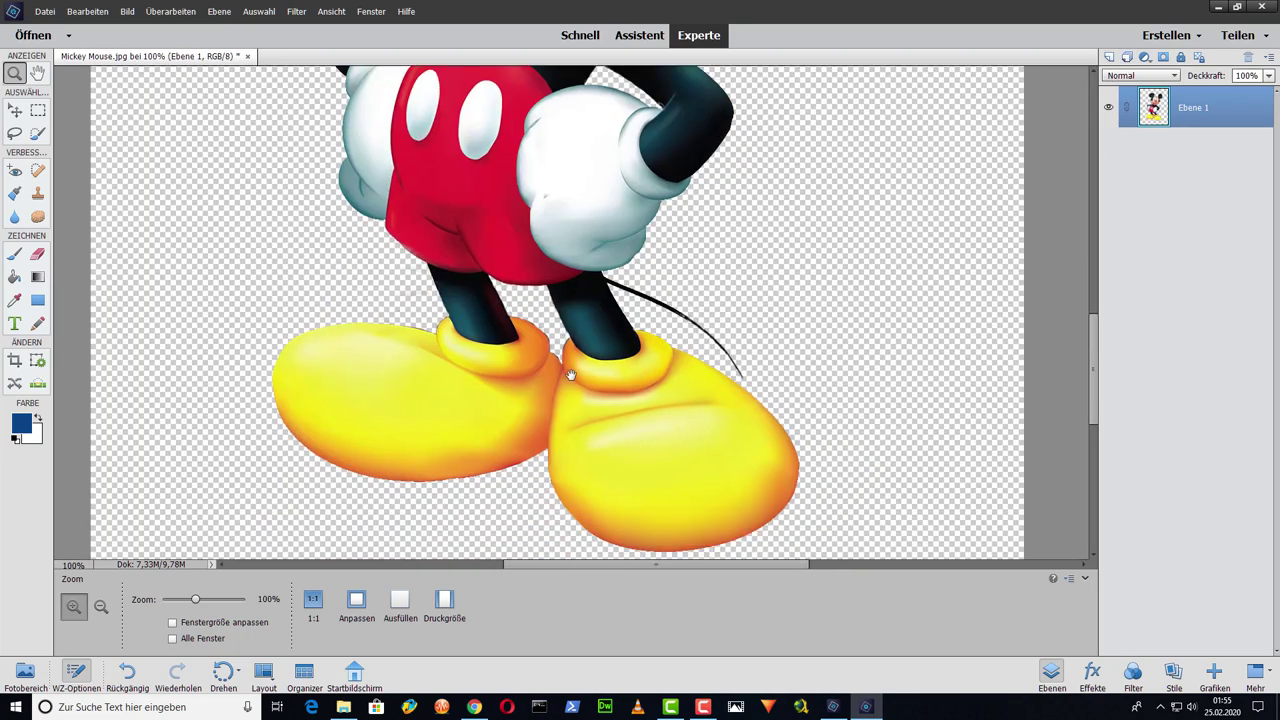
{"action": "key", "text": "ctrl+0"}
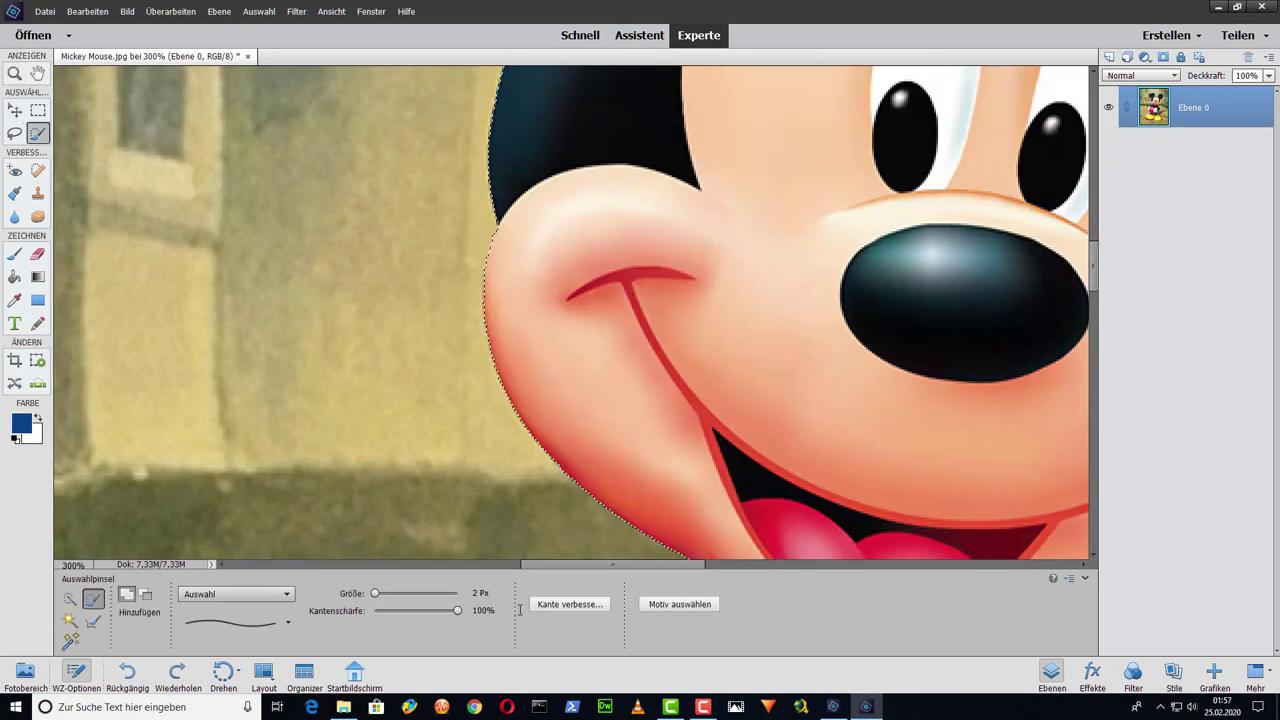
{"action": "left_click", "coordinate": [569, 604]}
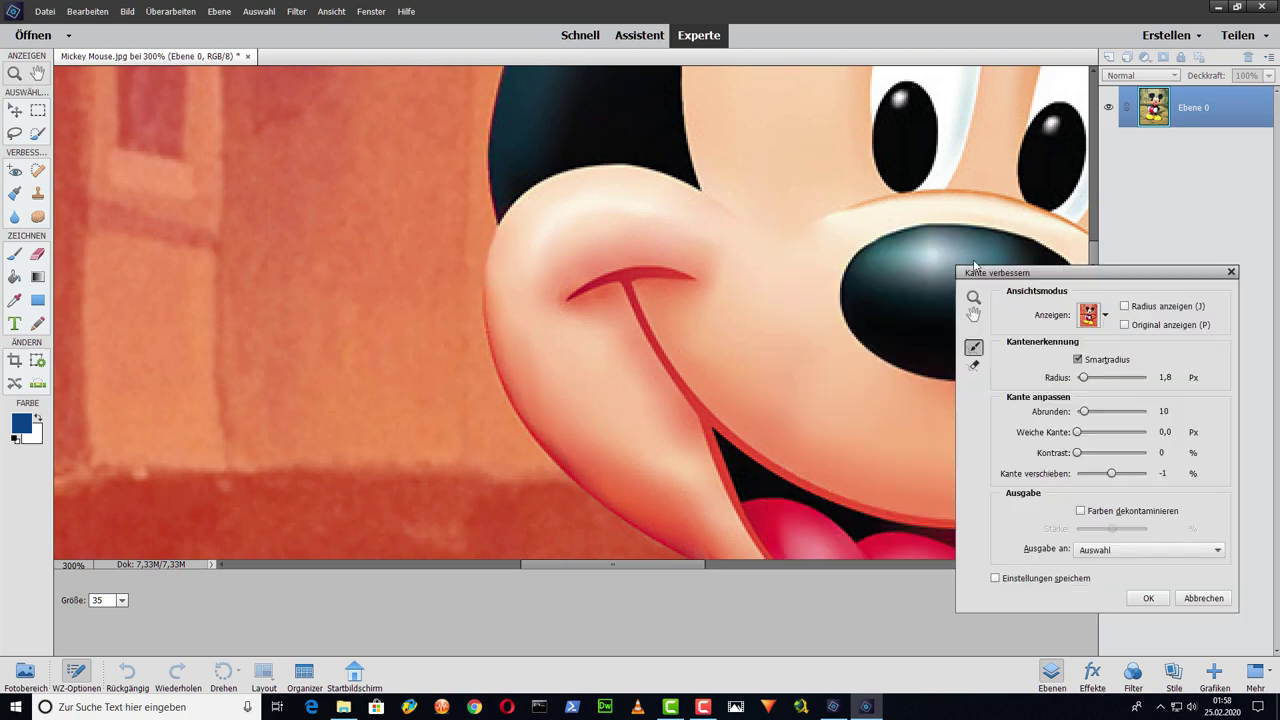
Step: Preview the edge-detection radius on Mickey's outline, reset Radius to 0 and turn off Smart Radius
{"action": "left_click", "coordinate": [1124, 306]}
{"action": "mouse_move", "coordinate": [1084, 377]}
{"action": "left_mouse_down"}
{"action": "mouse_move", "coordinate": [1106, 378]}
{"action": "mouse_move", "coordinate": [1077, 378]}
{"action": "left_mouse_up"}
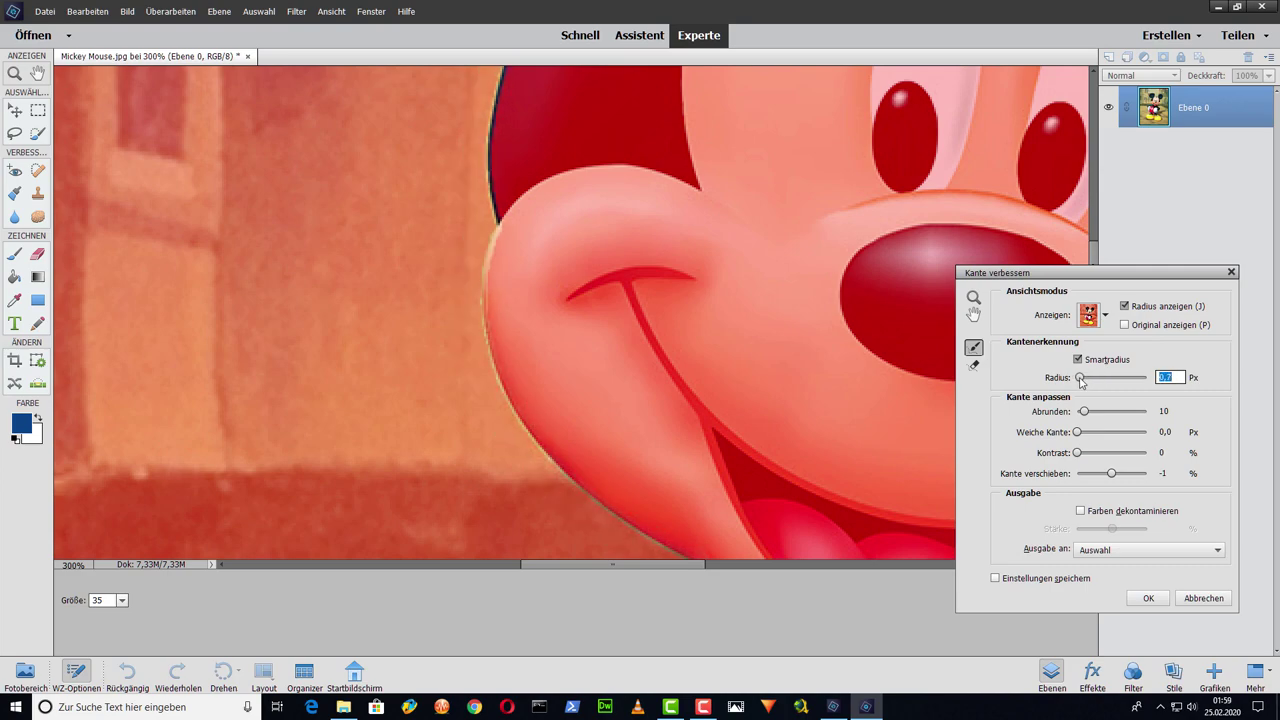
{"action": "scroll", "coordinate": [600, 300], "scroll_direction": "up", "scroll_amount": 5}
{"action": "left_click", "coordinate": [1124, 306]}
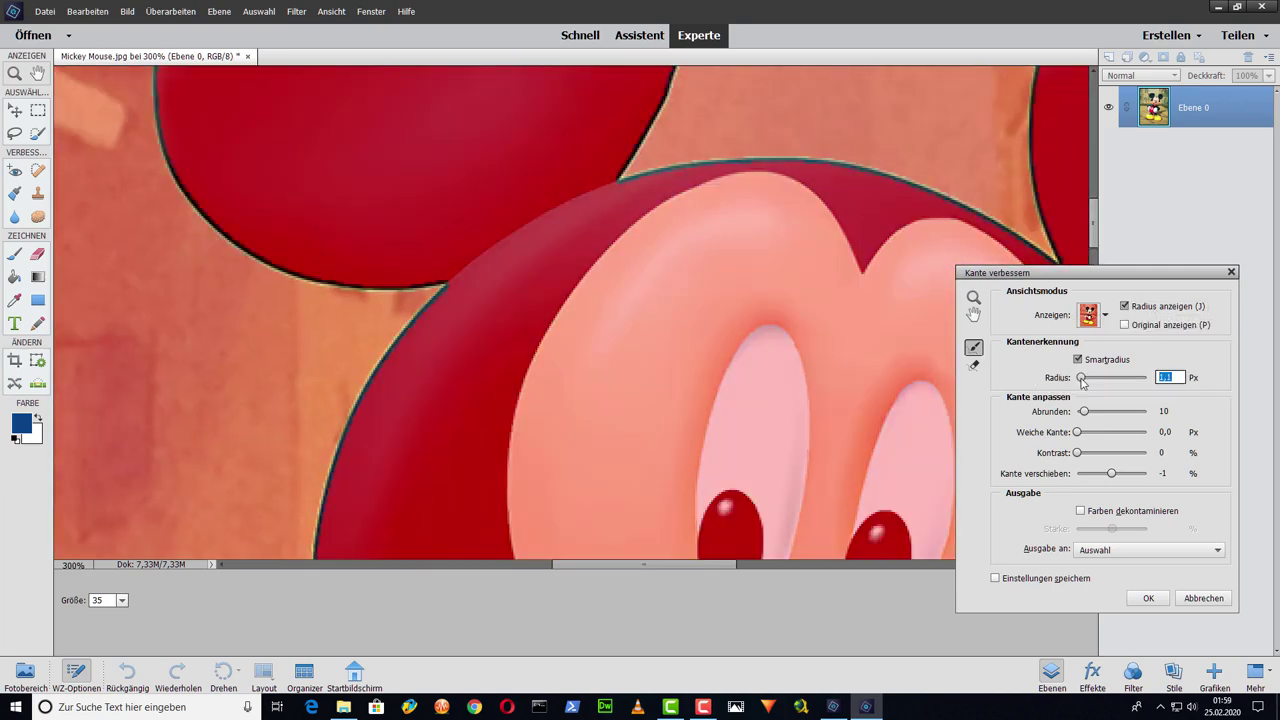
{"action": "left_click", "coordinate": [1078, 359]}
{"action": "scroll", "coordinate": [600, 300], "scroll_direction": "down", "scroll_amount": 5}
Step: Pan around the outline, re-enable Smart Radius and close edge refinement with the selection kept
{"action": "left_click", "coordinate": [973, 314]}
{"action": "scroll", "coordinate": [495, 266], "scroll_direction": "down", "scroll_amount": 5}
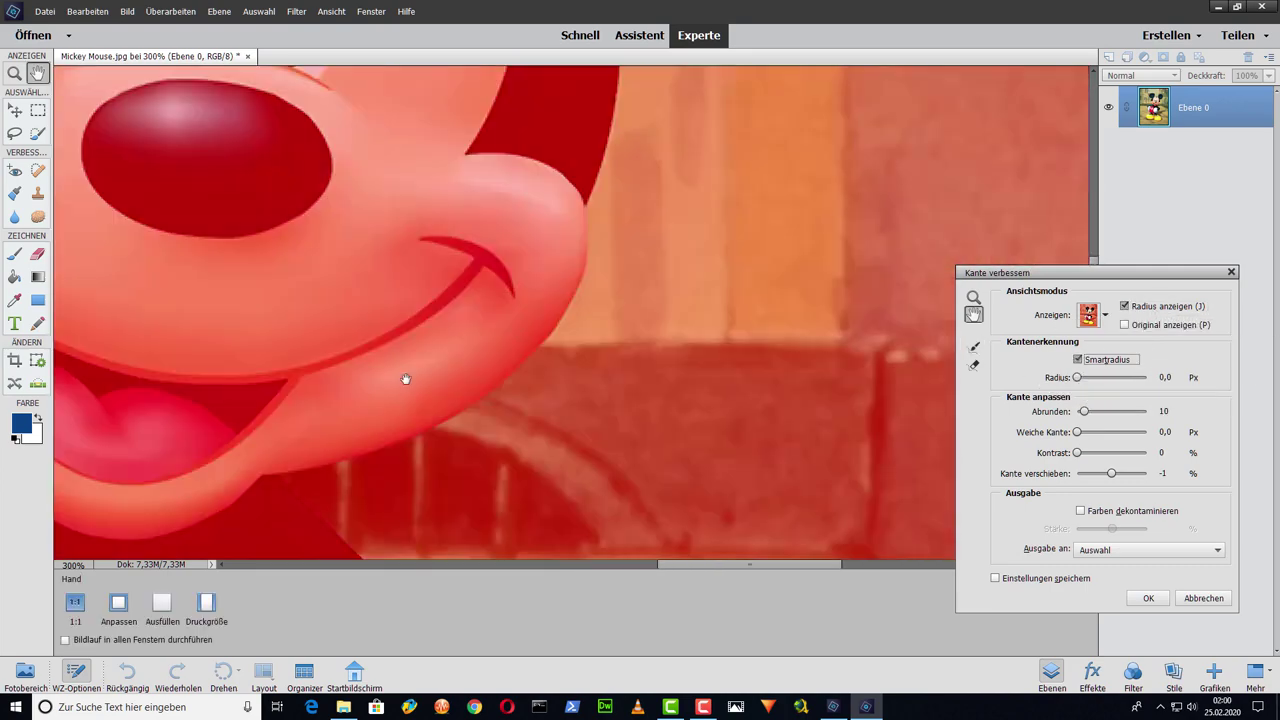
{"action": "scroll", "coordinate": [517, 300], "scroll_direction": "down", "scroll_amount": 5}
{"action": "key", "text": "space"}
{"action": "scroll", "coordinate": [590, 415], "scroll_direction": "down", "scroll_amount": 5}
{"action": "key", "text": "j"}
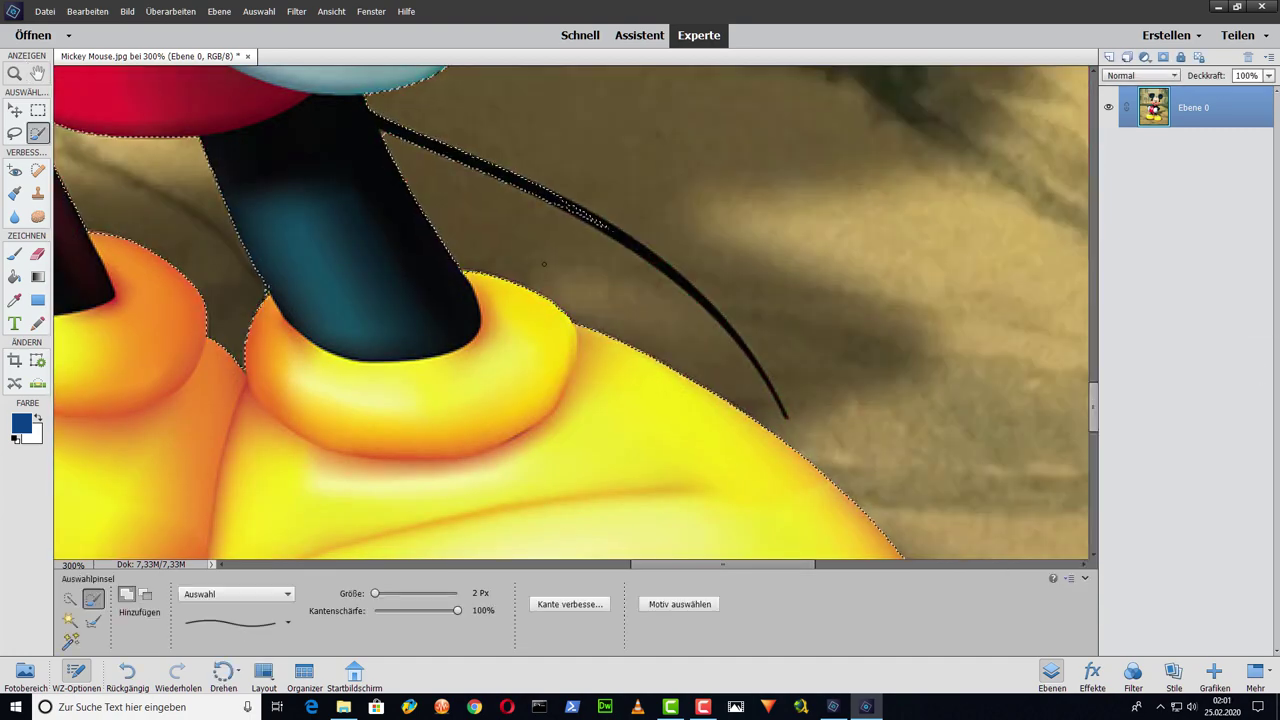
Step: Show the edge radius again, lower overlay opacity to 71% and shrink the Refine Selection Brush to 1 px
{"action": "left_click", "coordinate": [1164, 310]}
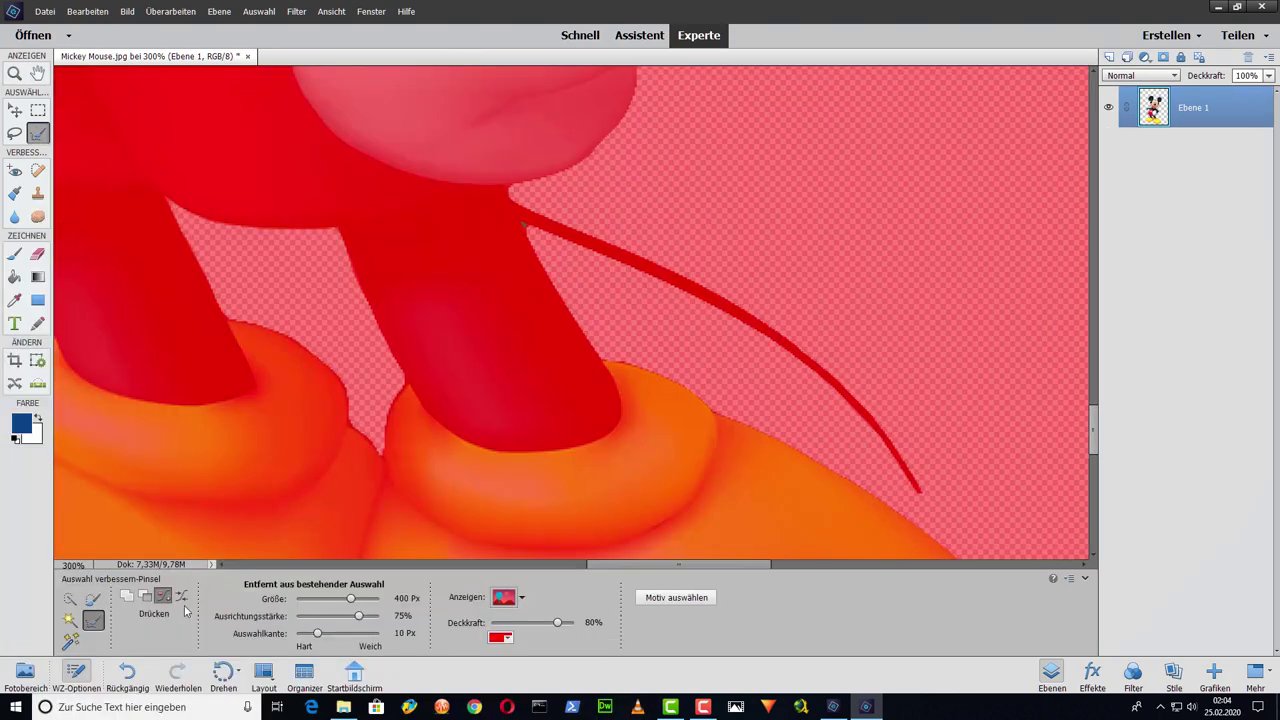
{"action": "left_click_drag", "start_coordinate": [558, 623], "coordinate": [549, 623]}
{"action": "left_click_drag", "start_coordinate": [350, 598], "coordinate": [305, 600]}
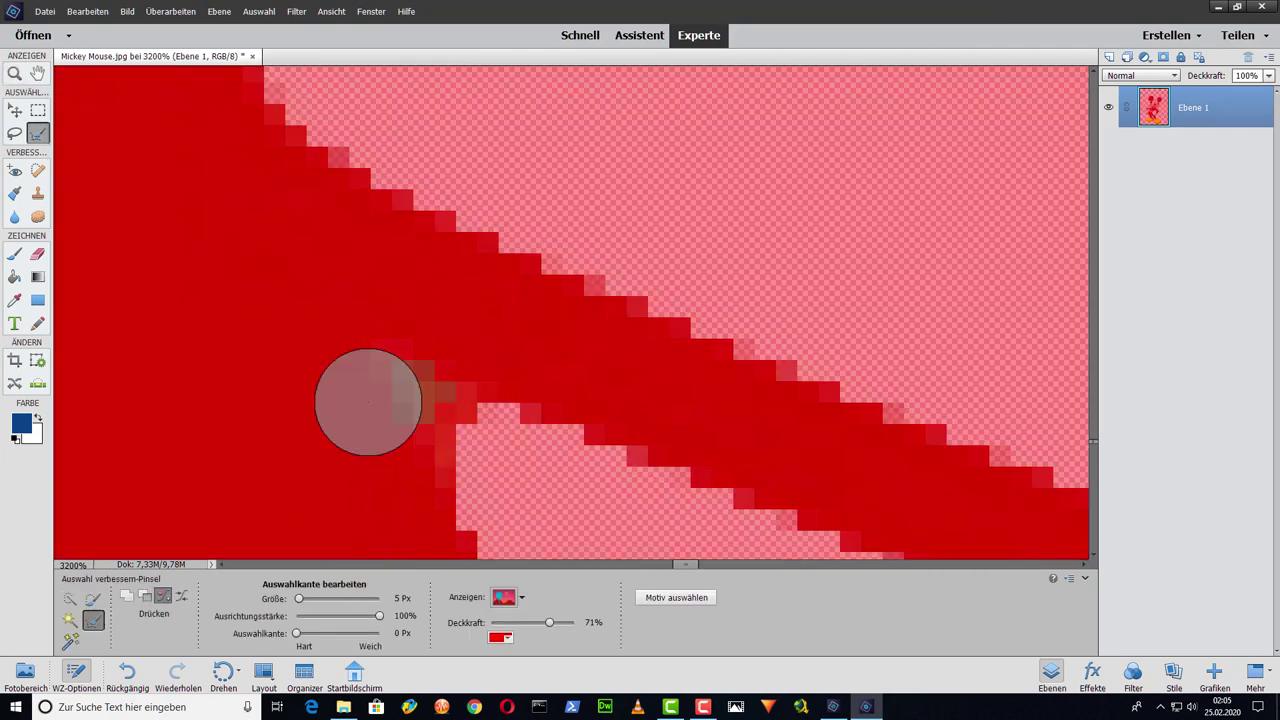
{"action": "key", "text": "bracketleft"}
{"action": "key", "text": "bracketleft"}
{"action": "key", "text": "bracketleft"}
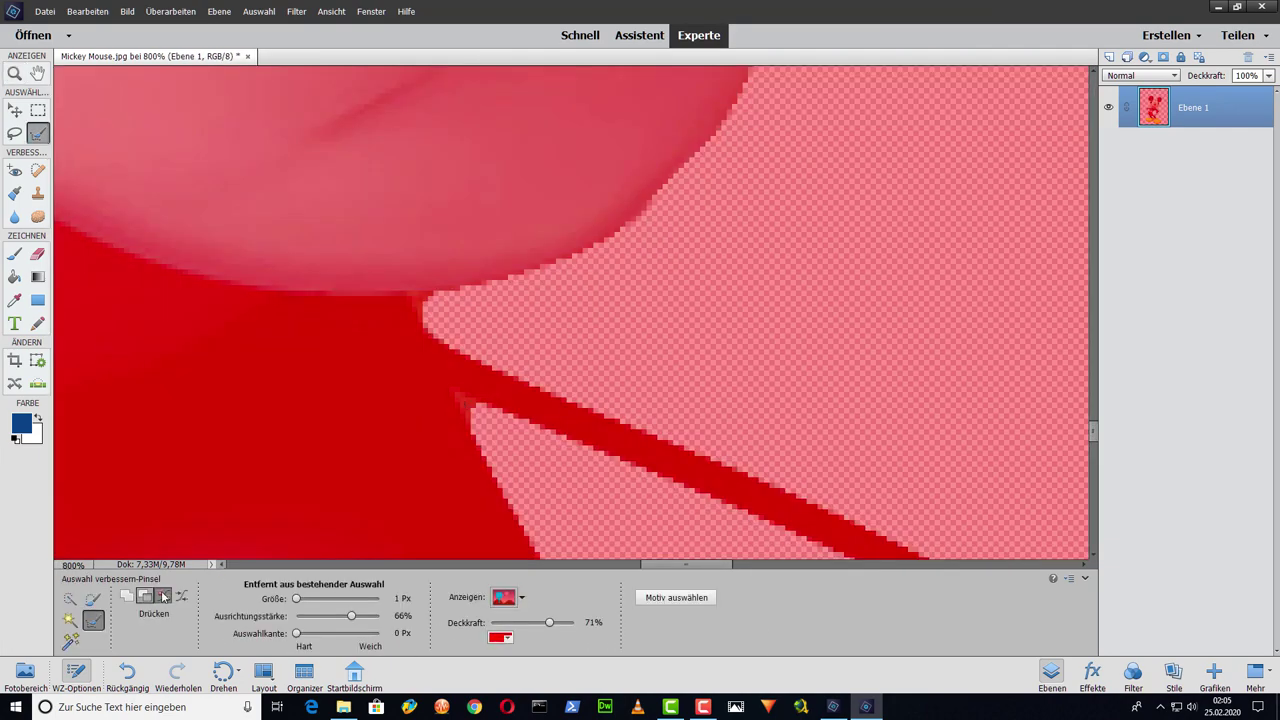
Step: Undo the stray refinement strokes where the tail meets Mickey's leg
{"action": "key", "text": "ctrl+z"}
{"action": "key", "text": "f"}
{"action": "key", "text": "f"}
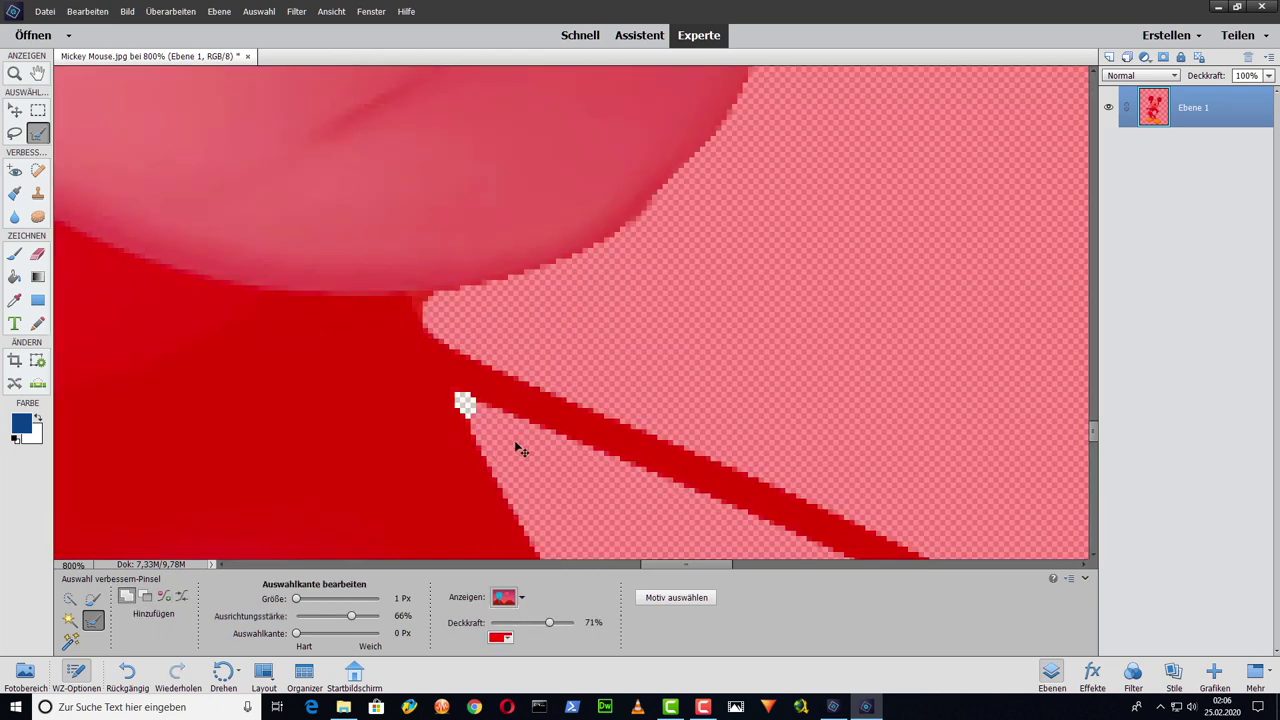
{"action": "key", "text": "e"}
{"action": "scroll", "coordinate": [440, 420], "scroll_direction": "up", "scroll_amount": 1}
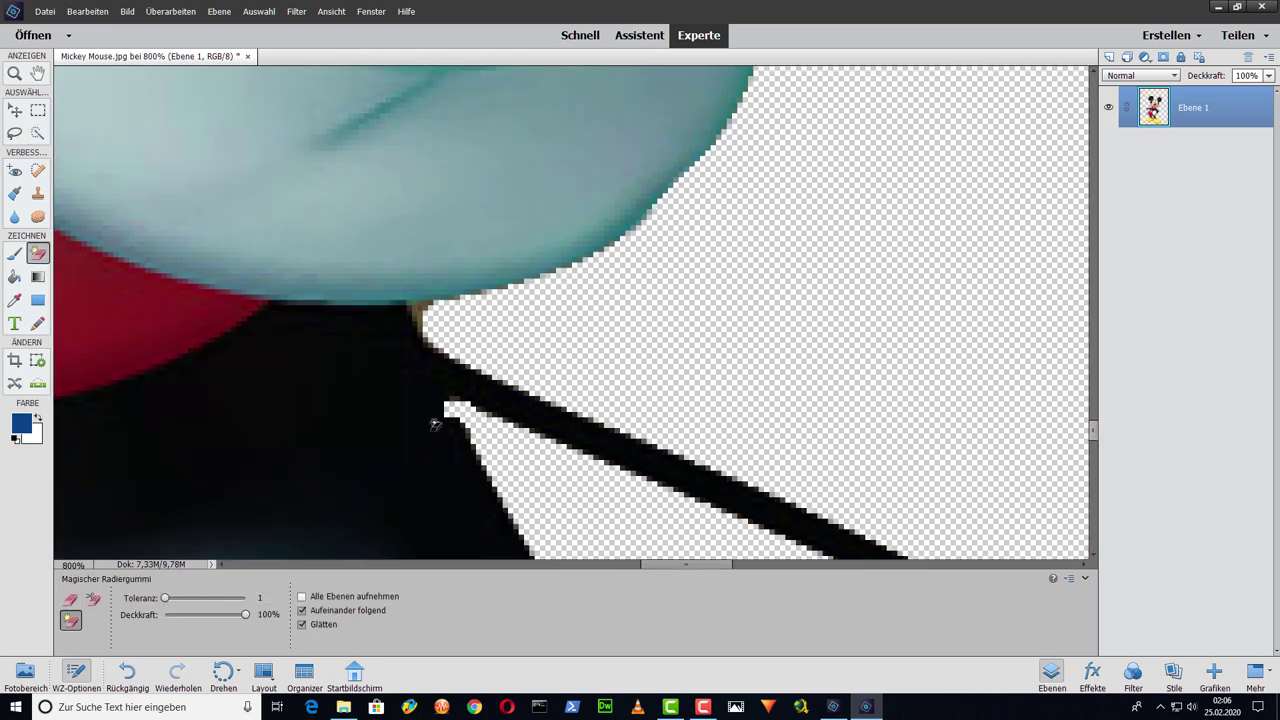
Step: Zoom in on Mickey's shoes and erase fringe pixels with the Magic Eraser and plain Eraser
{"action": "scroll", "coordinate": [440, 420], "scroll_direction": "up", "scroll_amount": 1}
{"action": "key", "text": "e"}
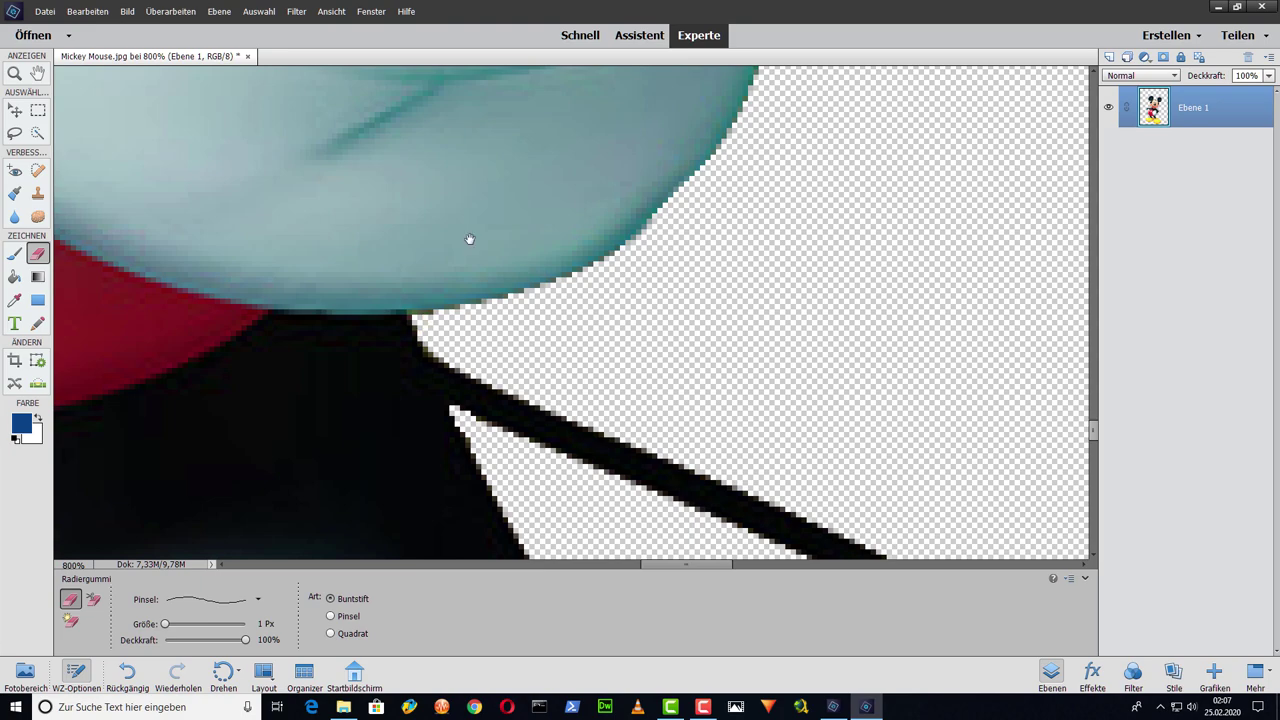
{"action": "mouse_move", "coordinate": [469, 239]}
{"action": "left_mouse_down"}
{"action": "mouse_move", "coordinate": [563, 286]}
{"action": "mouse_move", "coordinate": [54, 240]}
{"action": "left_mouse_up"}
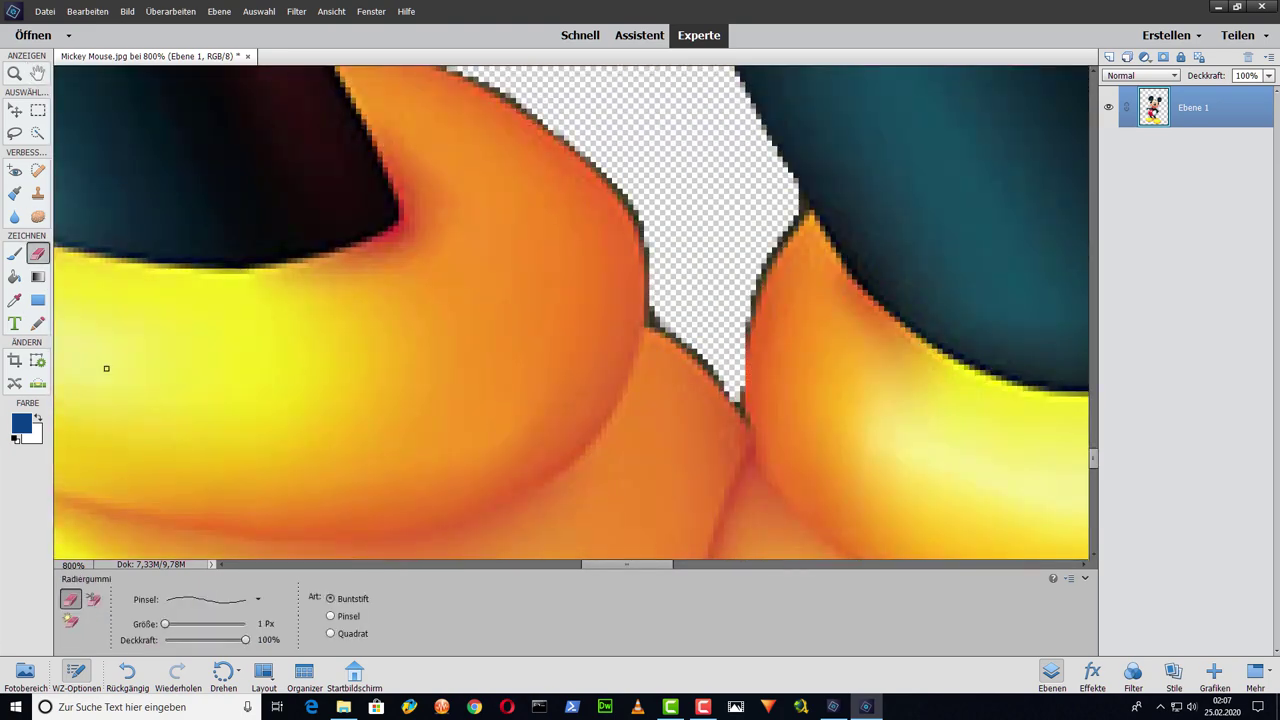
{"action": "scroll", "coordinate": [106, 368], "scroll_direction": "down", "scroll_amount": 5}
{"action": "key", "text": "e"}
{"action": "key", "text": "z"}
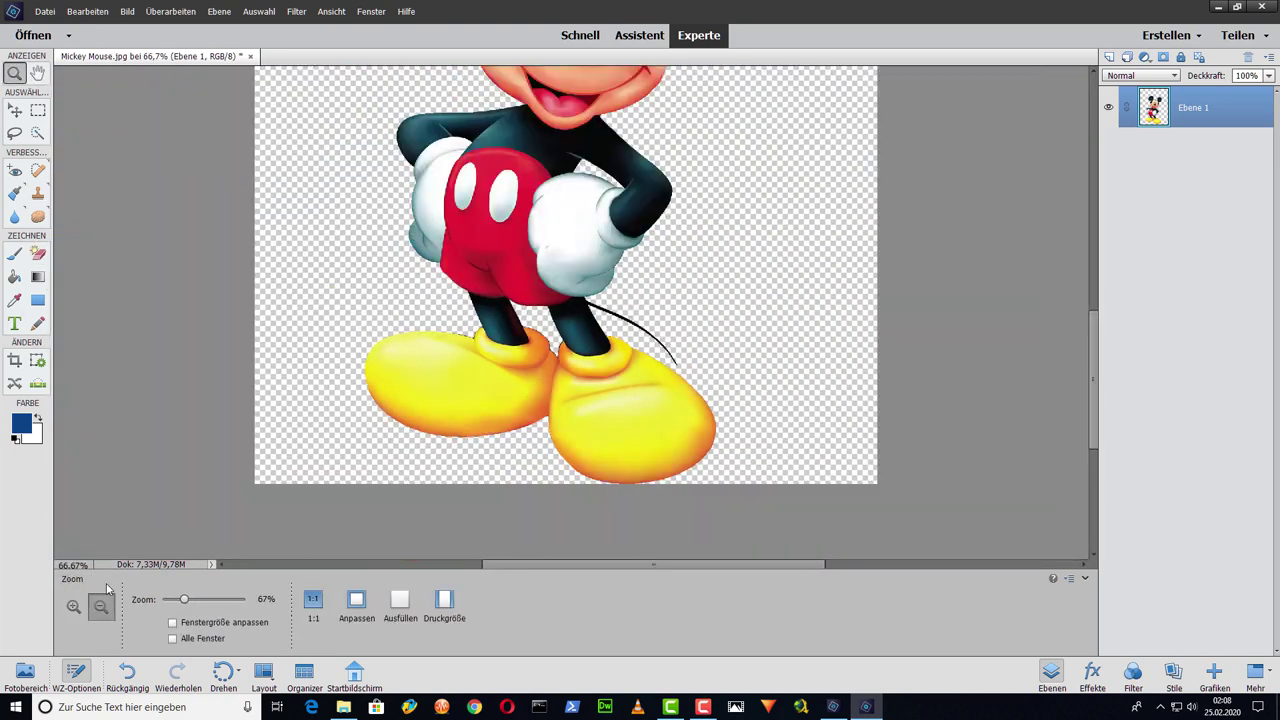
{"action": "scroll", "coordinate": [547, 428], "scroll_direction": "up", "scroll_amount": 4}
{"action": "key", "text": "e"}
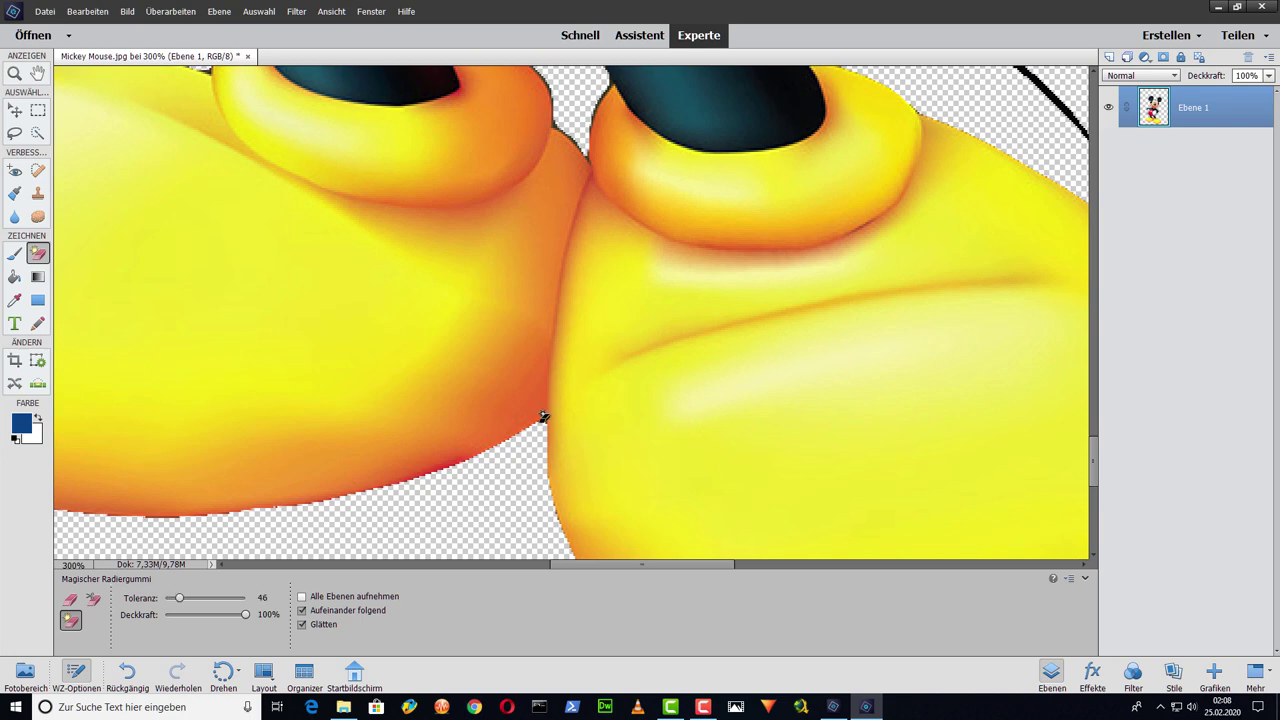
{"action": "key", "text": "e"}
{"action": "scroll", "coordinate": [512, 455], "scroll_direction": "up", "scroll_amount": 1}
{"action": "key", "text": "e"}
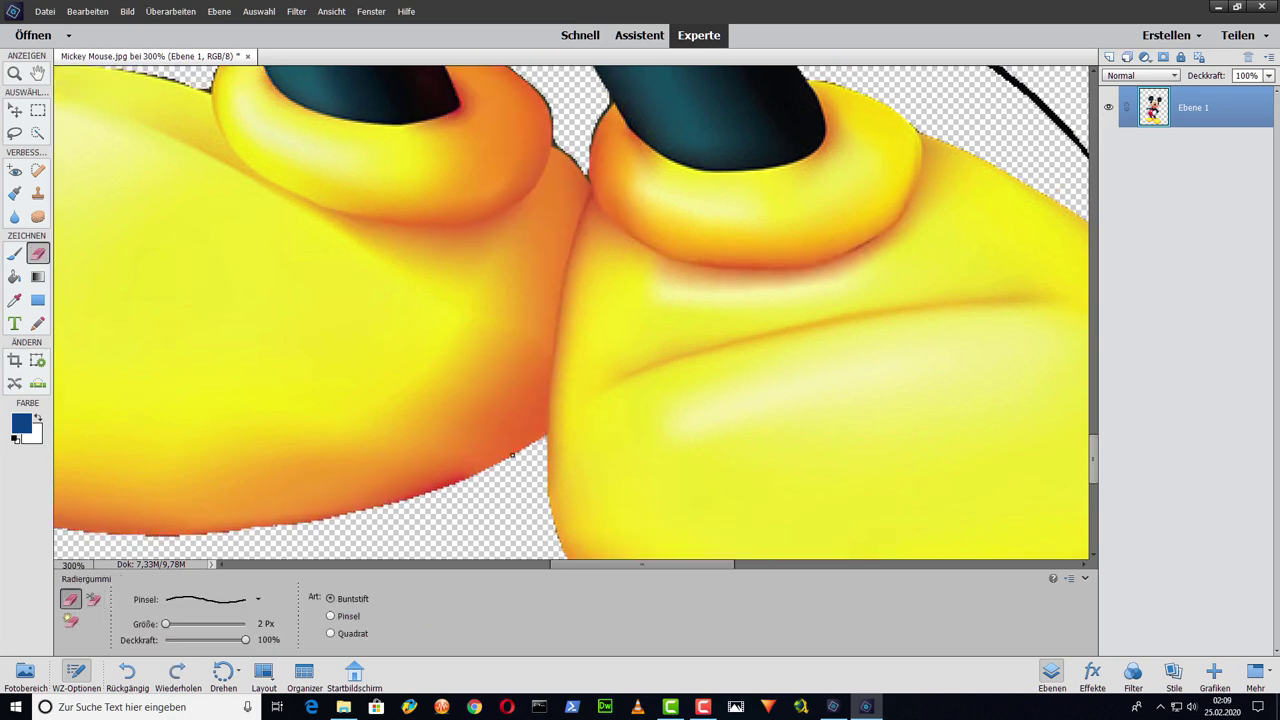
{"action": "key", "text": "e"}
{"action": "scroll", "coordinate": [594, 323], "scroll_direction": "up", "scroll_amount": 5}
{"action": "scroll", "coordinate": [595, 480], "scroll_direction": "up", "scroll_amount": 3}
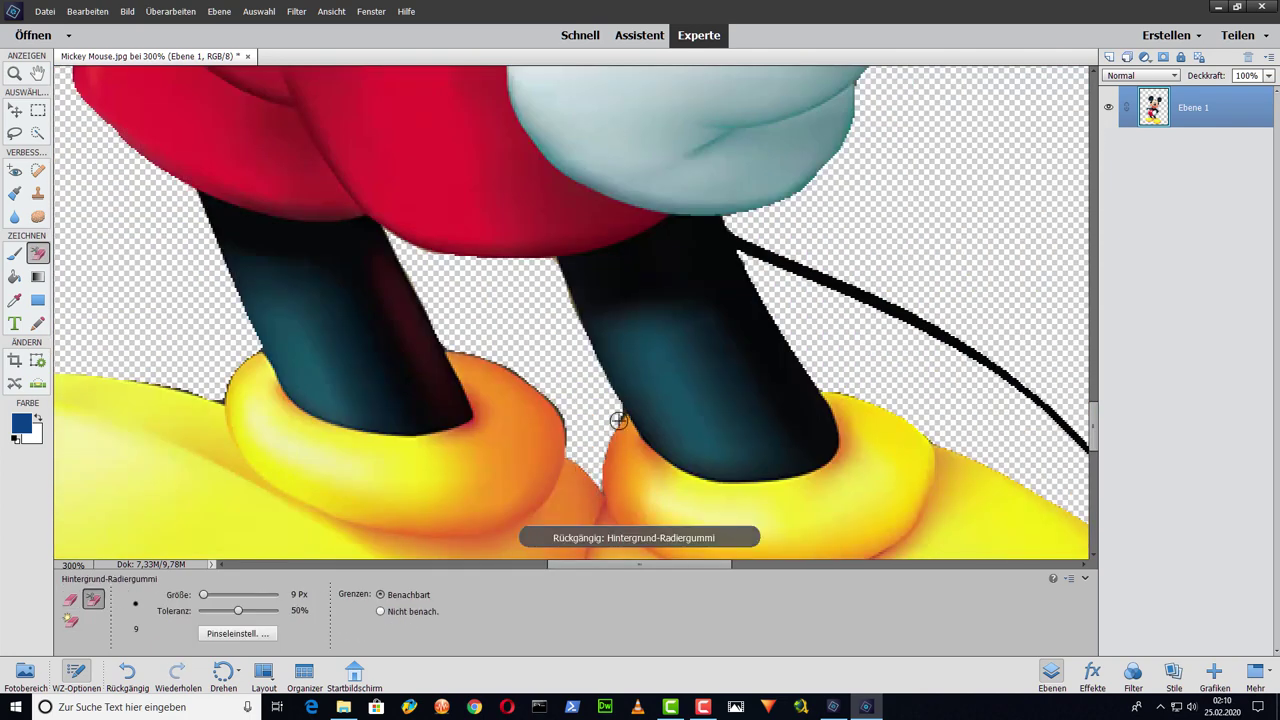
Step: Zoom closer on the legs and shoe edges and remove fringe with a higher-tolerance Background Eraser
{"action": "key", "text": "z"}
{"action": "left_click", "coordinate": [605, 443]}
{"action": "key", "text": "e"}
{"action": "left_click", "coordinate": [221, 611]}
{"action": "left_click_drag", "start_coordinate": [221, 611], "coordinate": [238, 611]}
{"action": "key", "text": "e"}
{"action": "key", "text": "e"}
{"action": "key", "text": "e"}
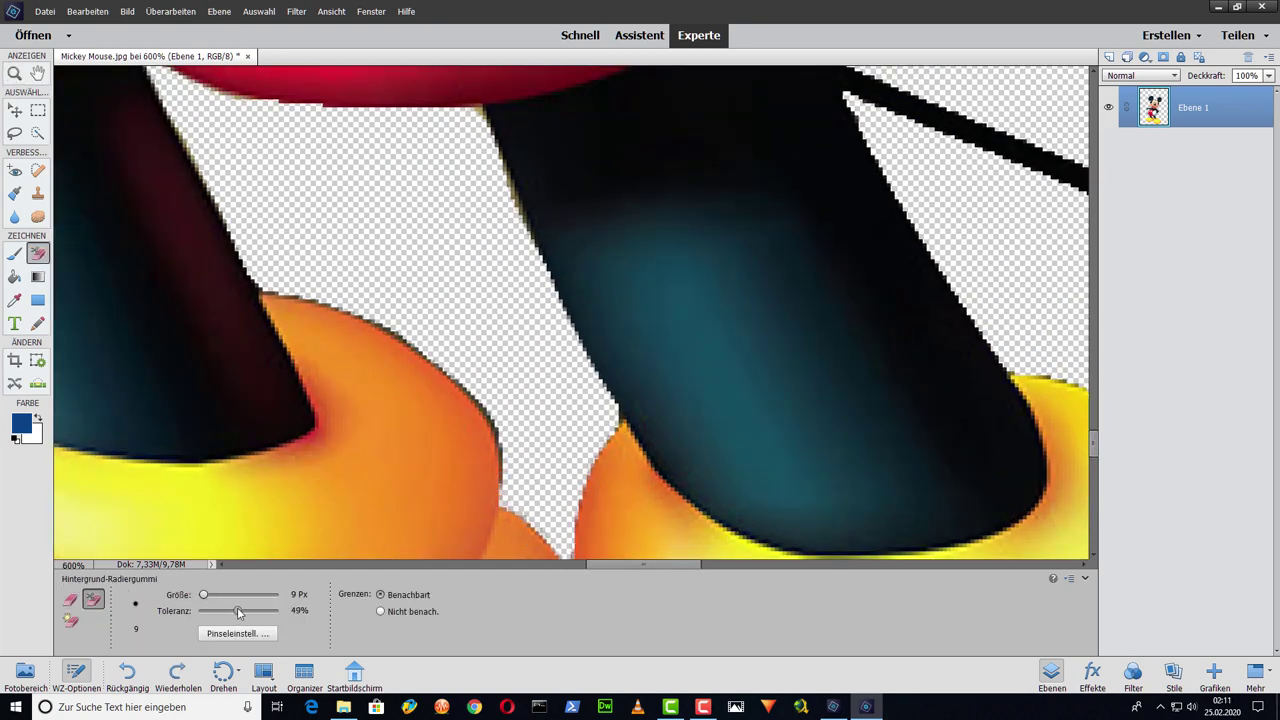
{"action": "key", "text": "e"}
{"action": "key", "text": "e"}
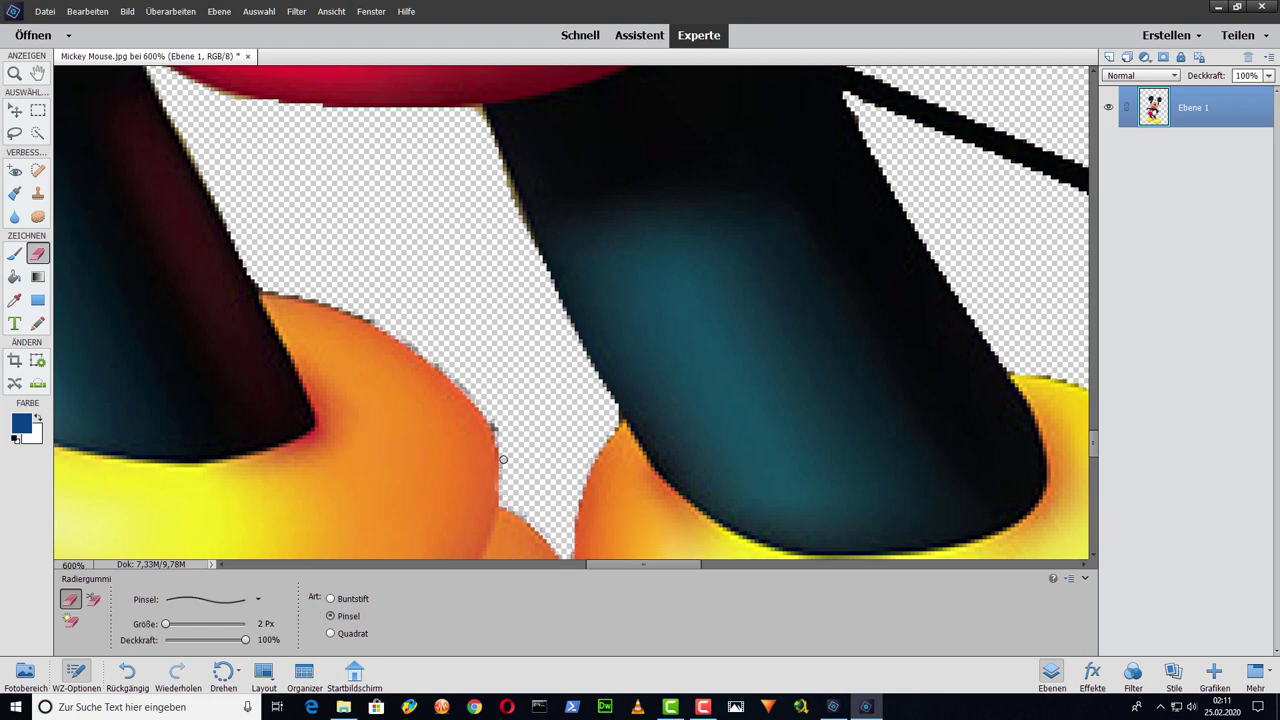
{"action": "key", "text": "e"}
{"action": "key", "text": "e"}
{"action": "key", "text": "e"}
{"action": "scroll", "coordinate": [743, 371], "scroll_direction": "left", "scroll_amount": 3}
{"action": "scroll", "coordinate": [667, 397], "scroll_direction": "left", "scroll_amount": 3}
{"action": "key", "text": "e"}
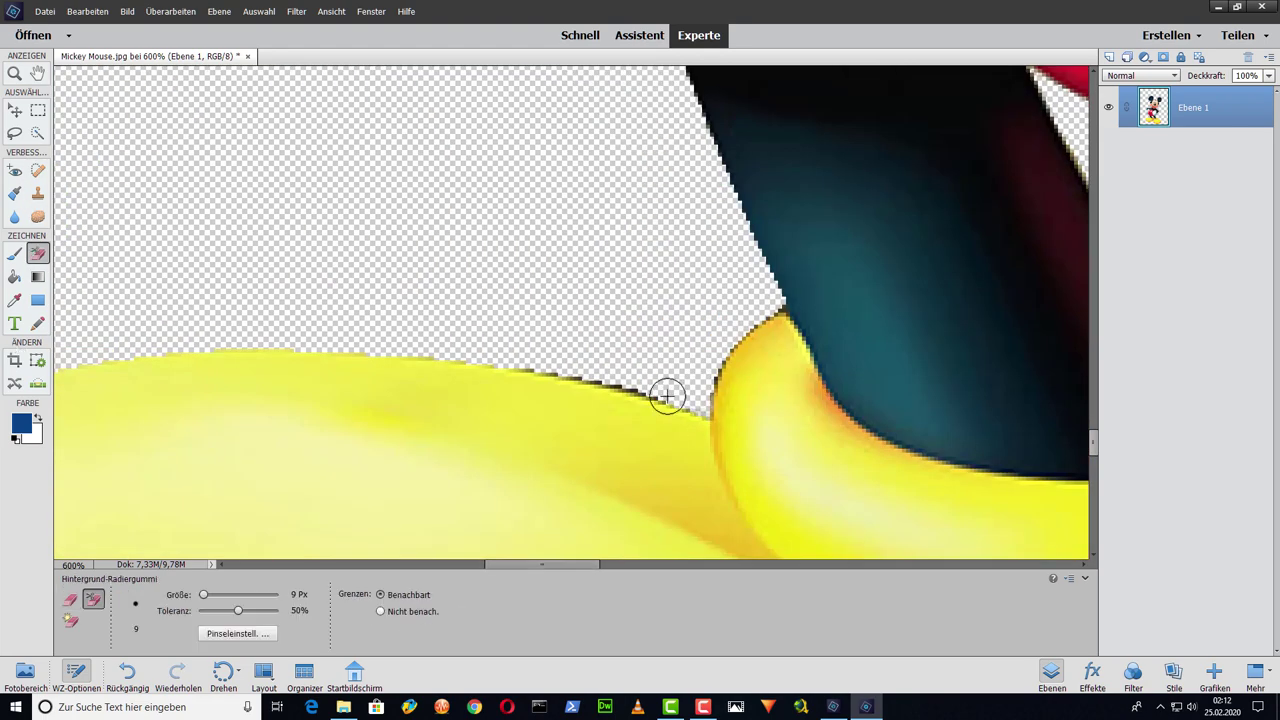
{"action": "scroll", "coordinate": [548, 374], "scroll_direction": "up", "scroll_amount": 10}
{"action": "scroll", "coordinate": [429, 229], "scroll_direction": "up", "scroll_amount": 10}
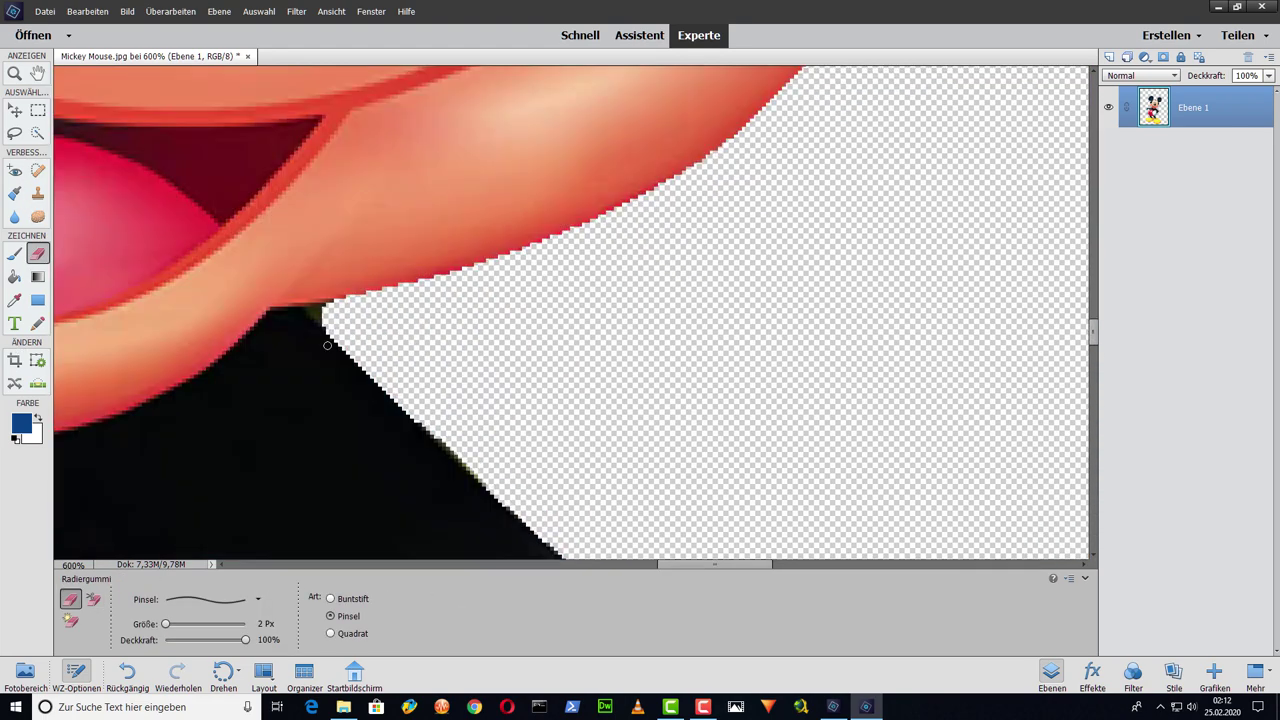
Step: Clean remaining fringe around legs and arm with Background Eraser and Spot Healing, then view at 100%
{"action": "key", "text": "j"}
{"action": "scroll", "coordinate": [371, 403], "scroll_direction": "up", "scroll_amount": 5}
{"action": "key", "text": "e"}
{"action": "scroll", "coordinate": [269, 523], "scroll_direction": "up", "scroll_amount": 5}
{"action": "scroll", "coordinate": [357, 391], "scroll_direction": "down", "scroll_amount": 3}
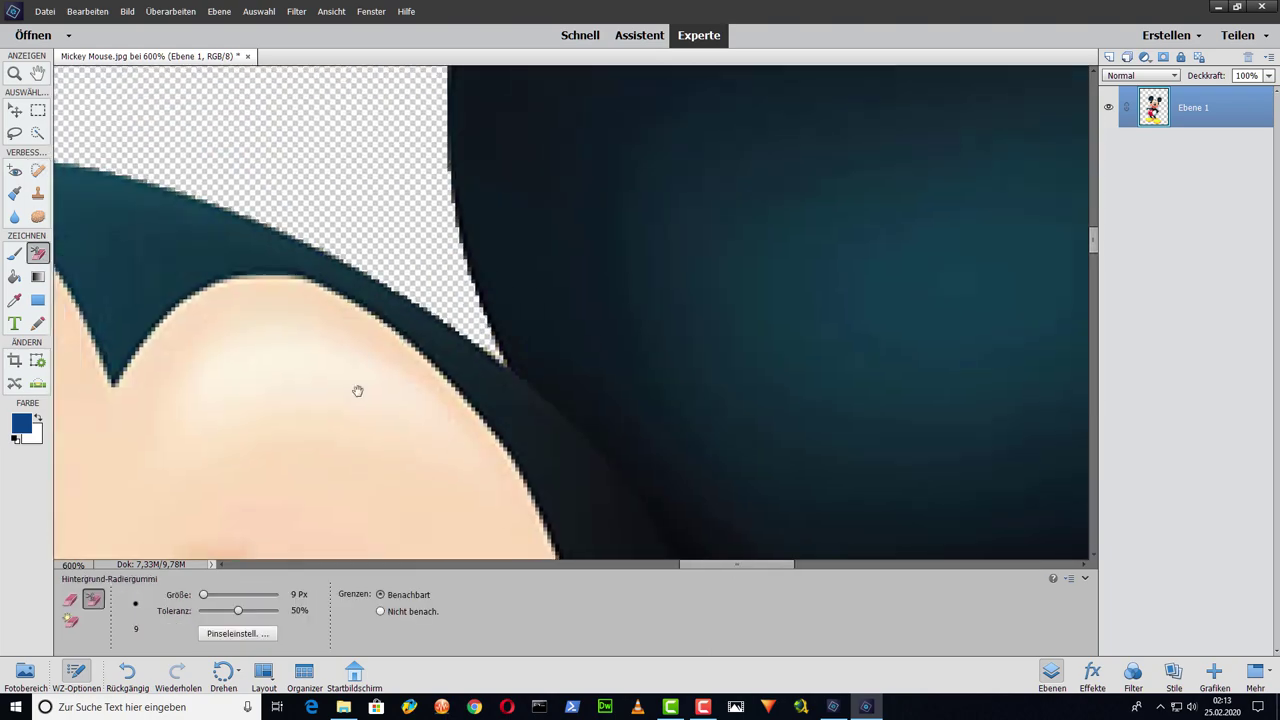
{"action": "scroll", "coordinate": [705, 297], "scroll_direction": "down", "scroll_amount": 3}
{"action": "scroll", "coordinate": [705, 297], "scroll_direction": "down", "scroll_amount": 5}
{"action": "key", "text": "j"}
{"action": "scroll", "coordinate": [650, 350], "scroll_direction": "up", "scroll_amount": 3}
{"action": "scroll", "coordinate": [605, 391], "scroll_direction": "down", "scroll_amount": 5}
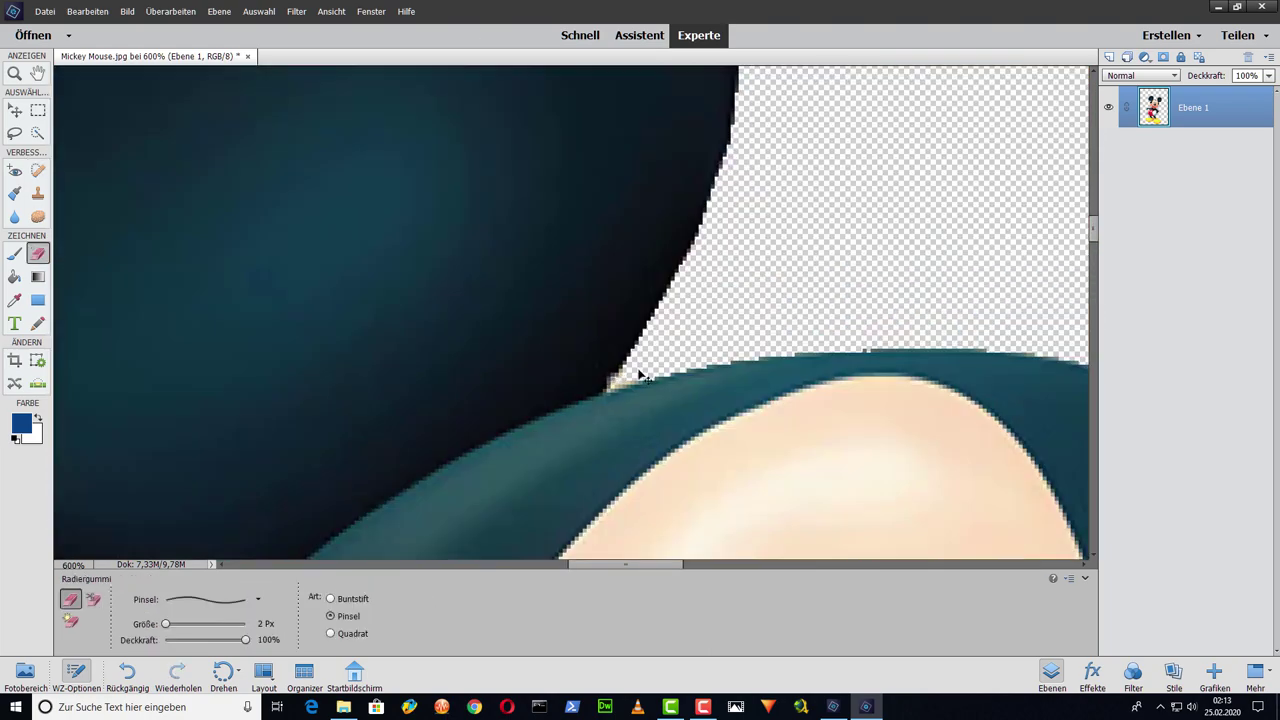
{"action": "key", "text": "z"}
{"action": "key", "text": "ctrl+1"}
{"action": "scroll", "coordinate": [640, 450], "scroll_direction": "down", "scroll_amount": 5}
{"action": "scroll", "coordinate": [680, 580], "scroll_direction": "down", "scroll_amount": 4}
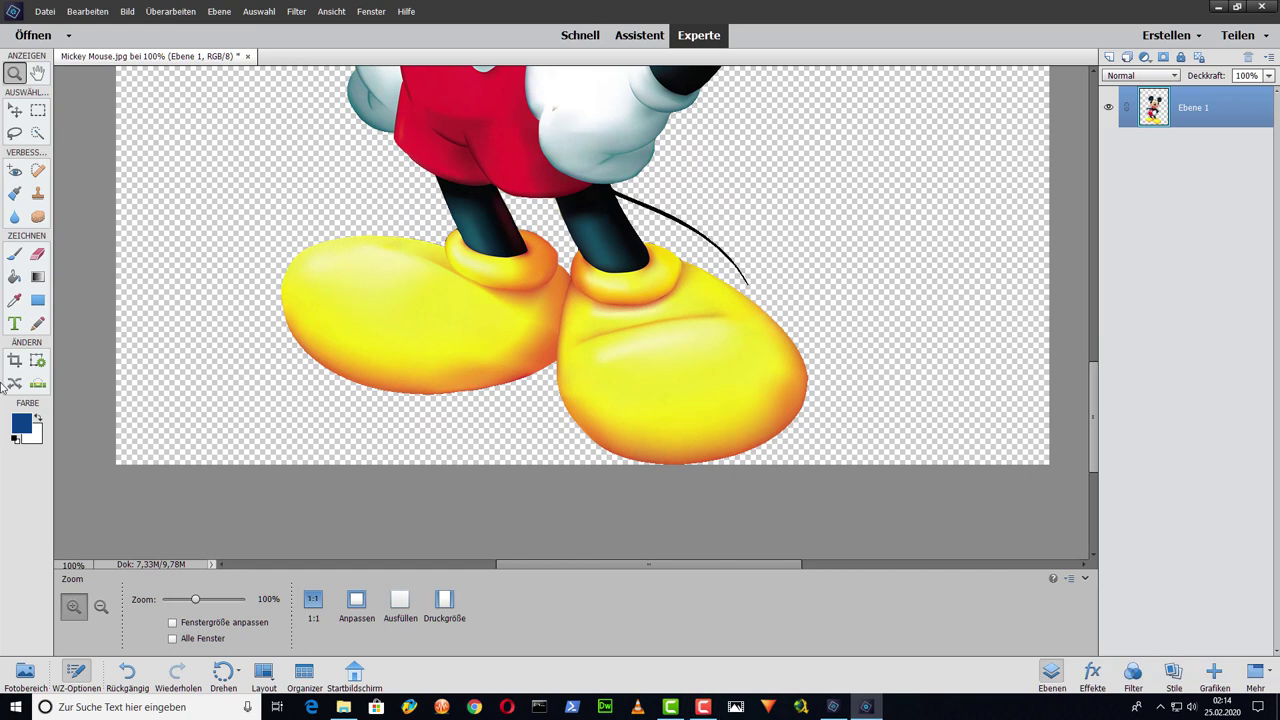
Step: Try Dodge and Burn on the figure, then set up a Blur brush around Mickey's head
{"action": "left_click", "coordinate": [37, 216]}
{"action": "left_click", "coordinate": [93, 600]}
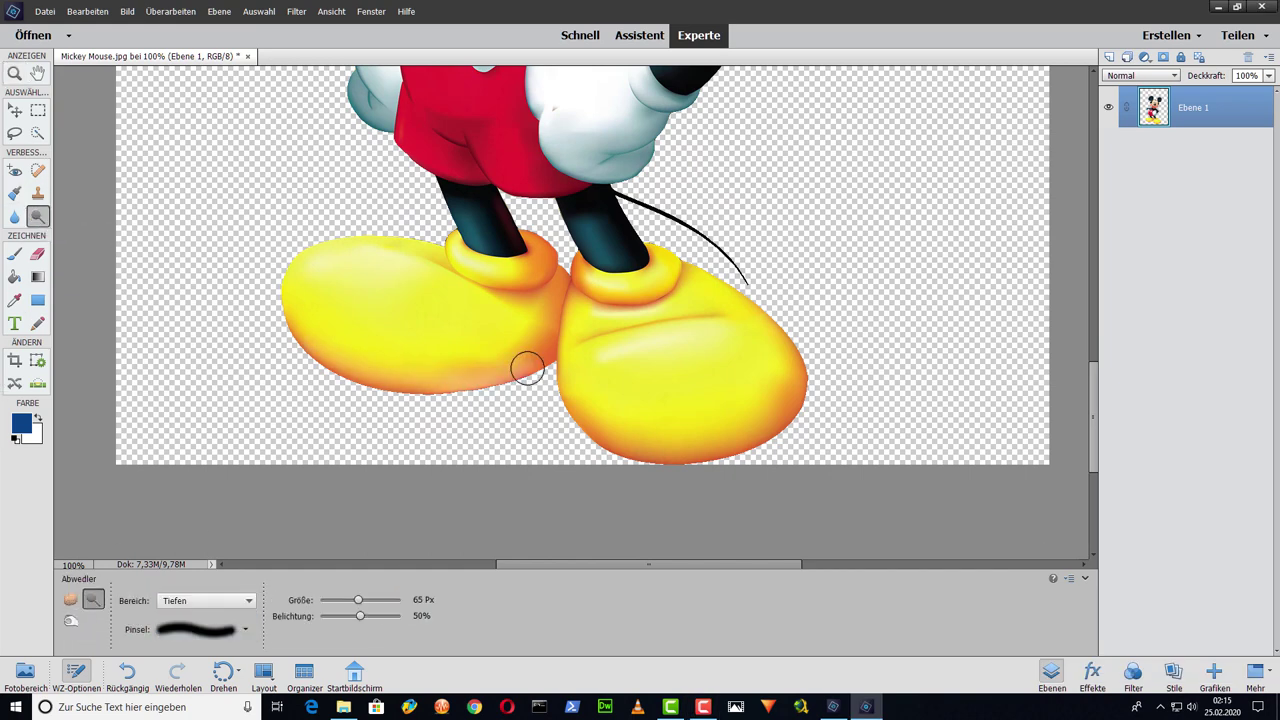
{"action": "key", "text": "o"}
{"action": "left_click", "coordinate": [14, 216]}
{"action": "right_click", "coordinate": [410, 245]}
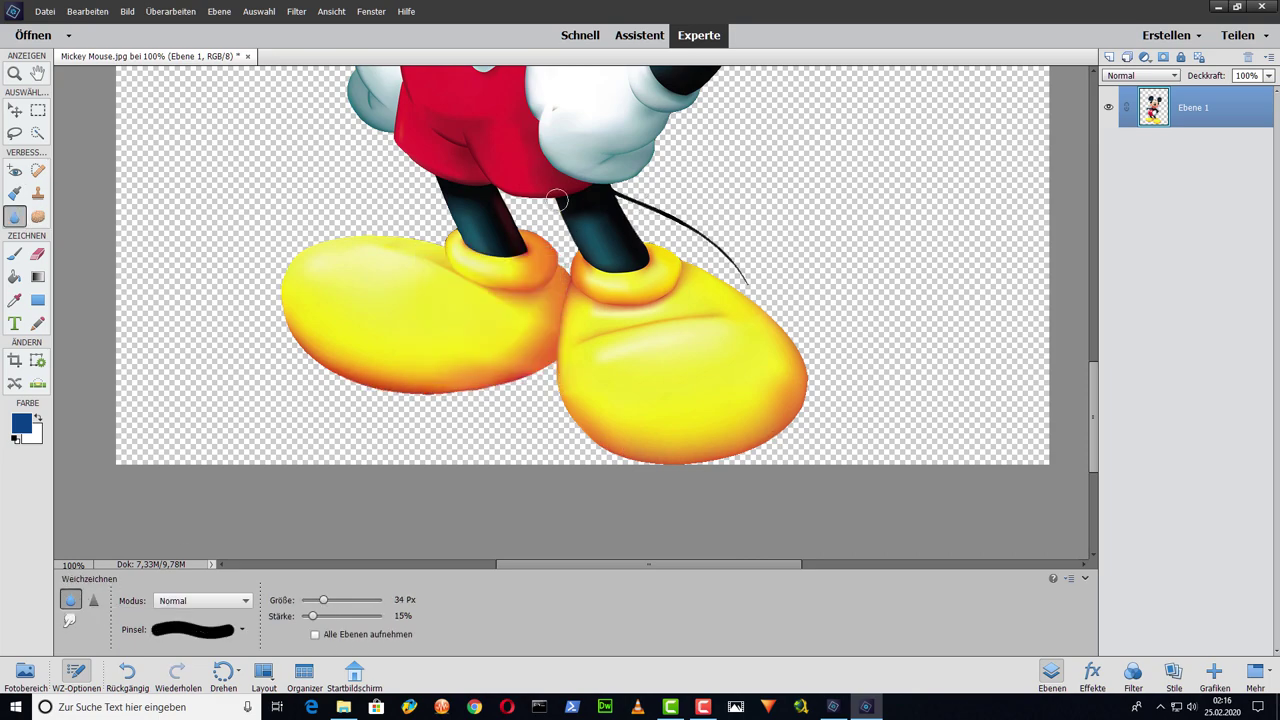
{"action": "left_click_drag", "start_coordinate": [553, 230], "coordinate": [609, 400]}
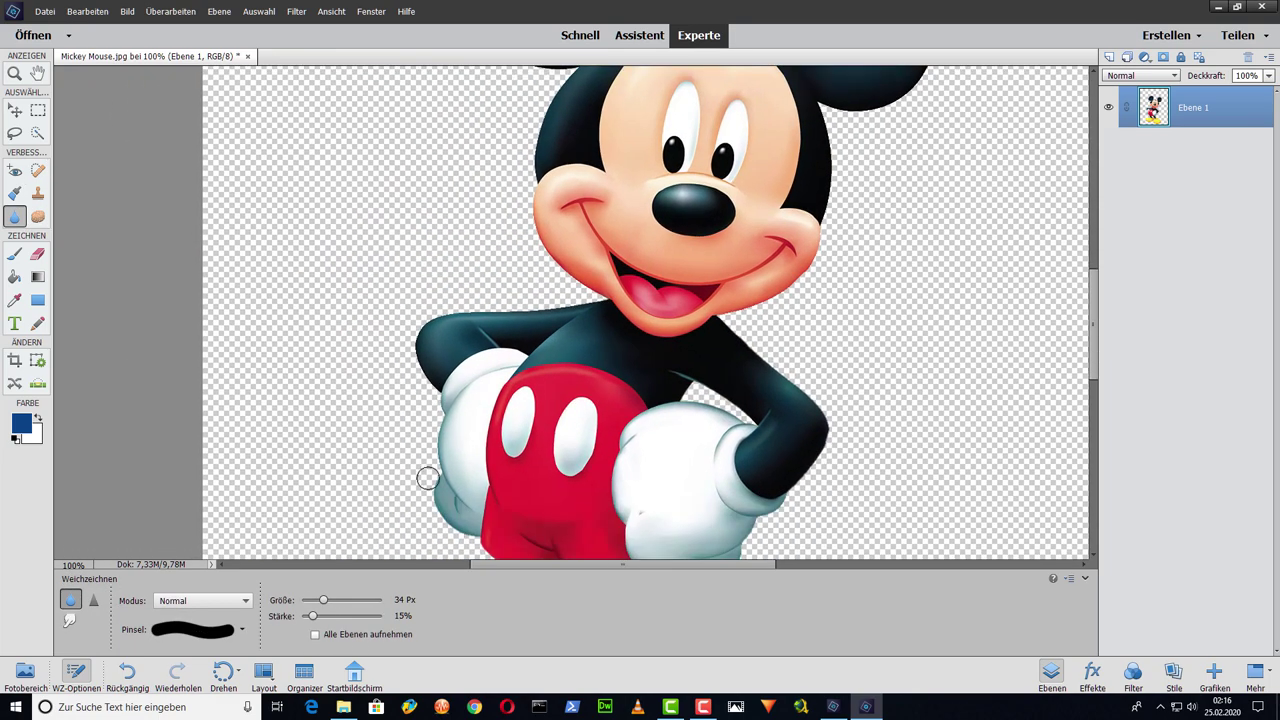
{"action": "scroll", "coordinate": [600, 390], "scroll_direction": "up", "scroll_amount": 2}
{"action": "scroll", "coordinate": [620, 360], "scroll_direction": "up", "scroll_amount": 4}
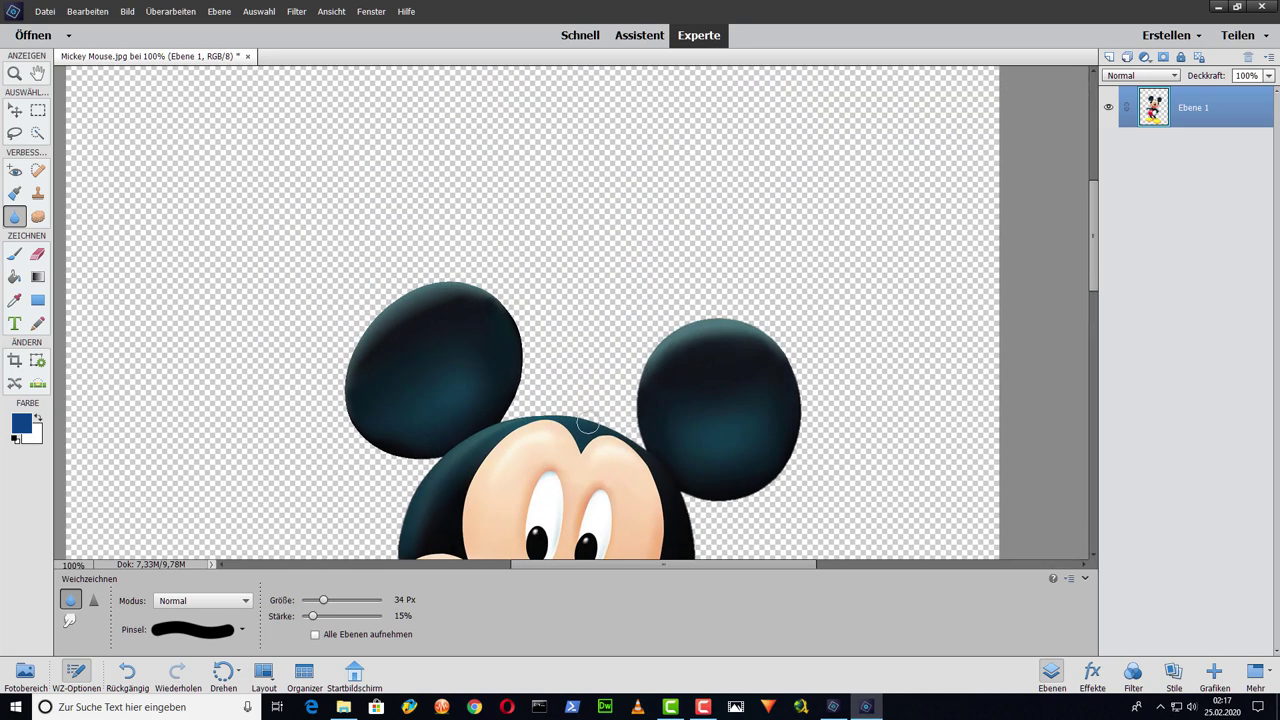
{"action": "scroll", "coordinate": [463, 371], "scroll_direction": "down", "scroll_amount": 3}
Step: Attempt Spot Healing near the head, try Sponge and Sharpen, and fit the whole figure on screen
{"action": "key", "text": "j"}
{"action": "scroll", "coordinate": [297, 477], "scroll_direction": "up", "scroll_amount": 3}
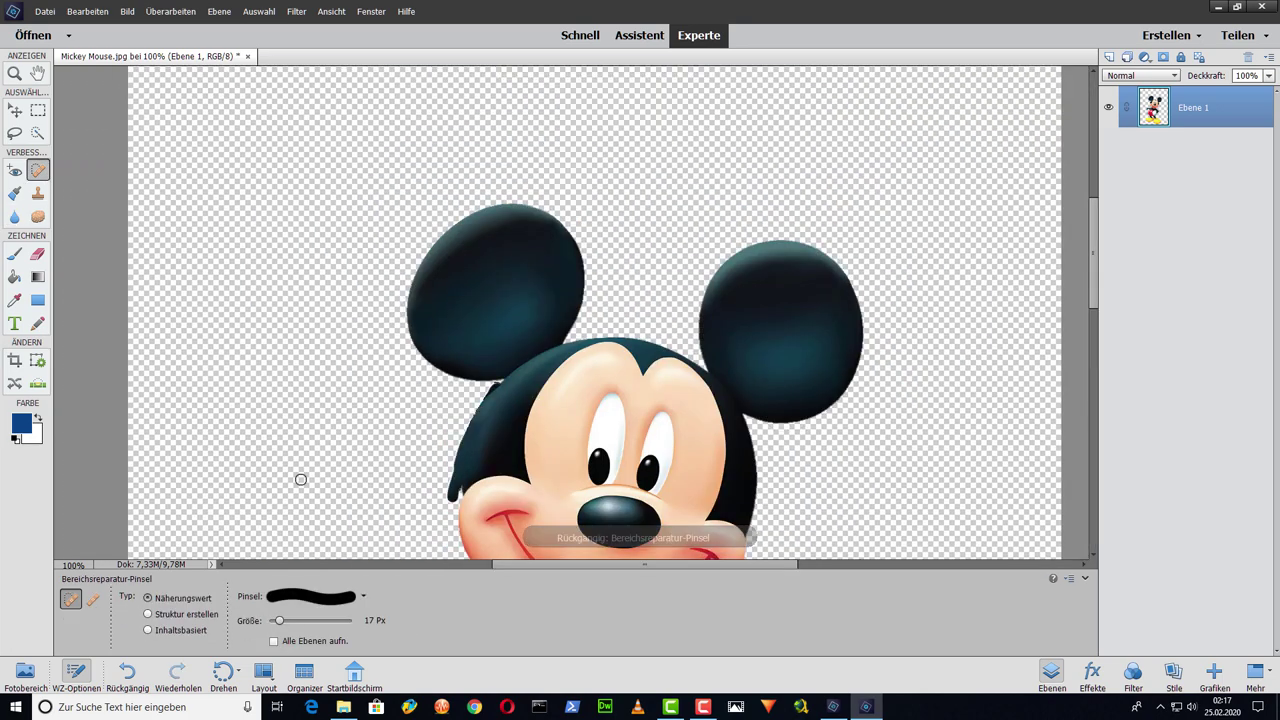
{"action": "left_click", "coordinate": [642, 270]}
{"action": "key", "text": "j"}
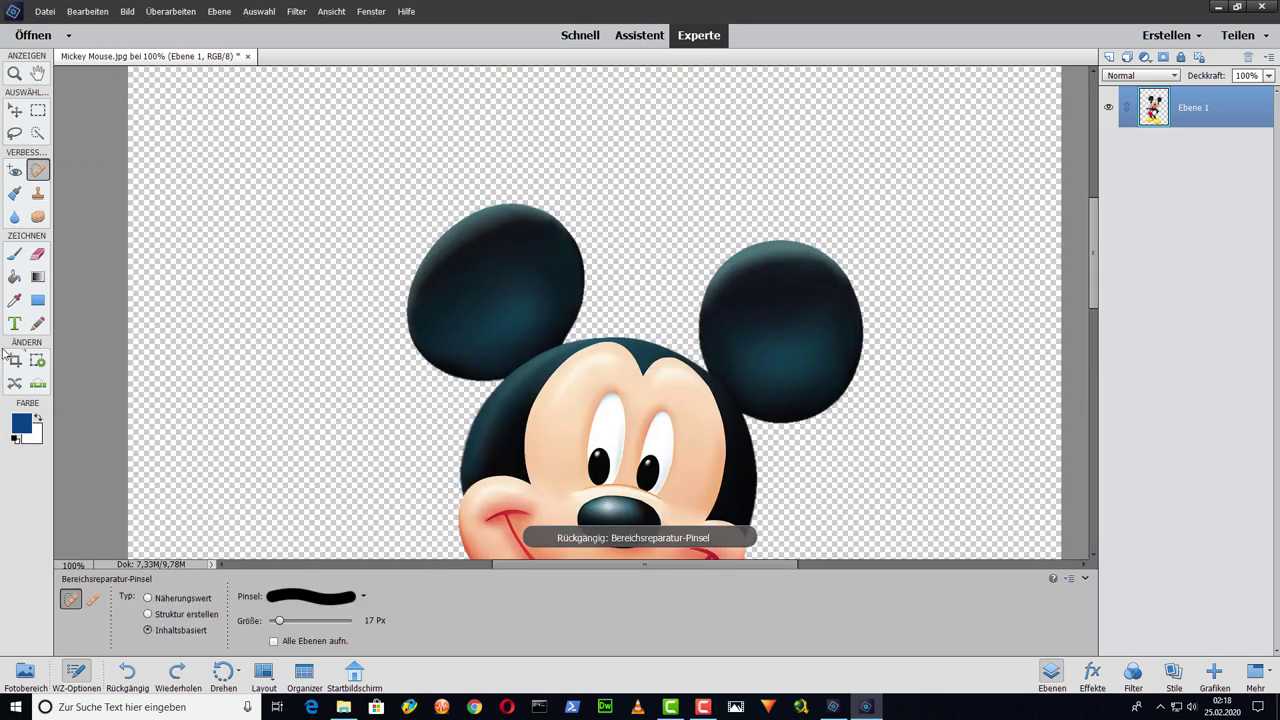
{"action": "key", "text": "o"}
{"action": "key", "text": "r"}
{"action": "key", "text": "r"}
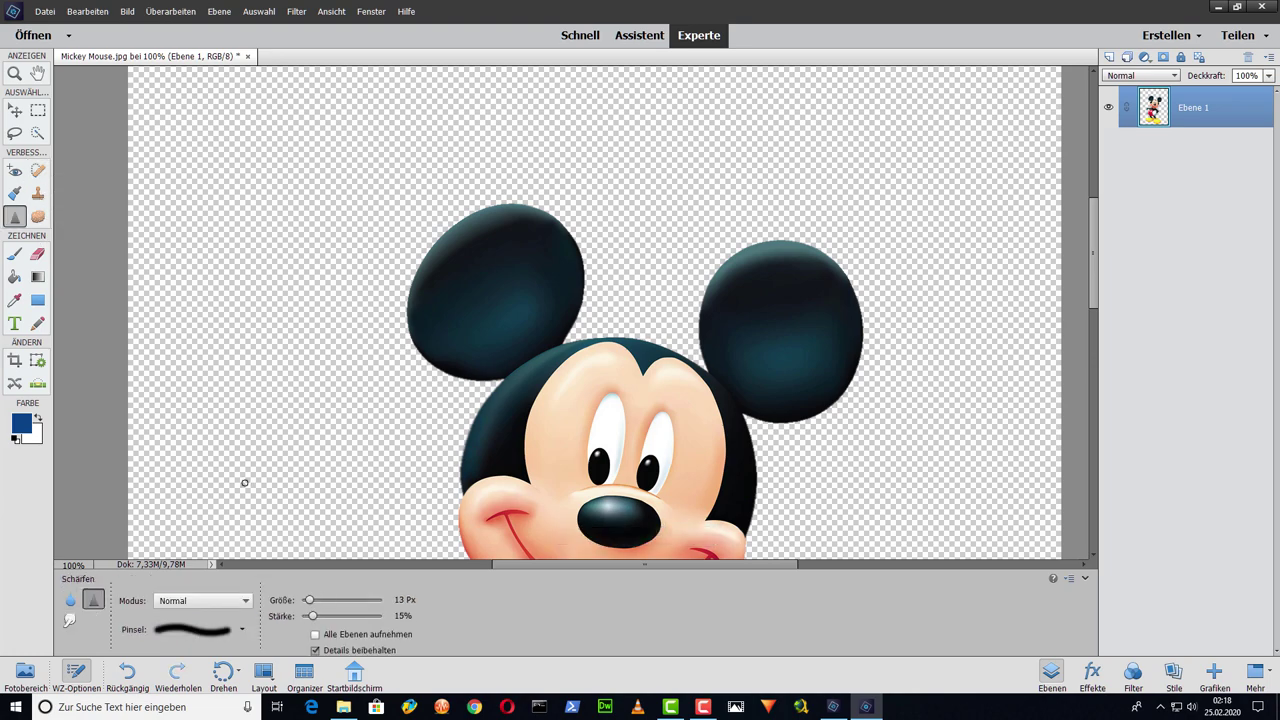
{"action": "key", "text": "z"}
{"action": "key", "text": "ctrl+0"}
{"action": "left_click", "coordinate": [614, 300]}
{"action": "left_click", "coordinate": [543, 330]}
Step: Fit the canvas to the window and frame a tight, uncommitted crop around the Mickey figure
{"action": "key", "text": "ctrl+0"}
{"action": "key", "text": "h"}
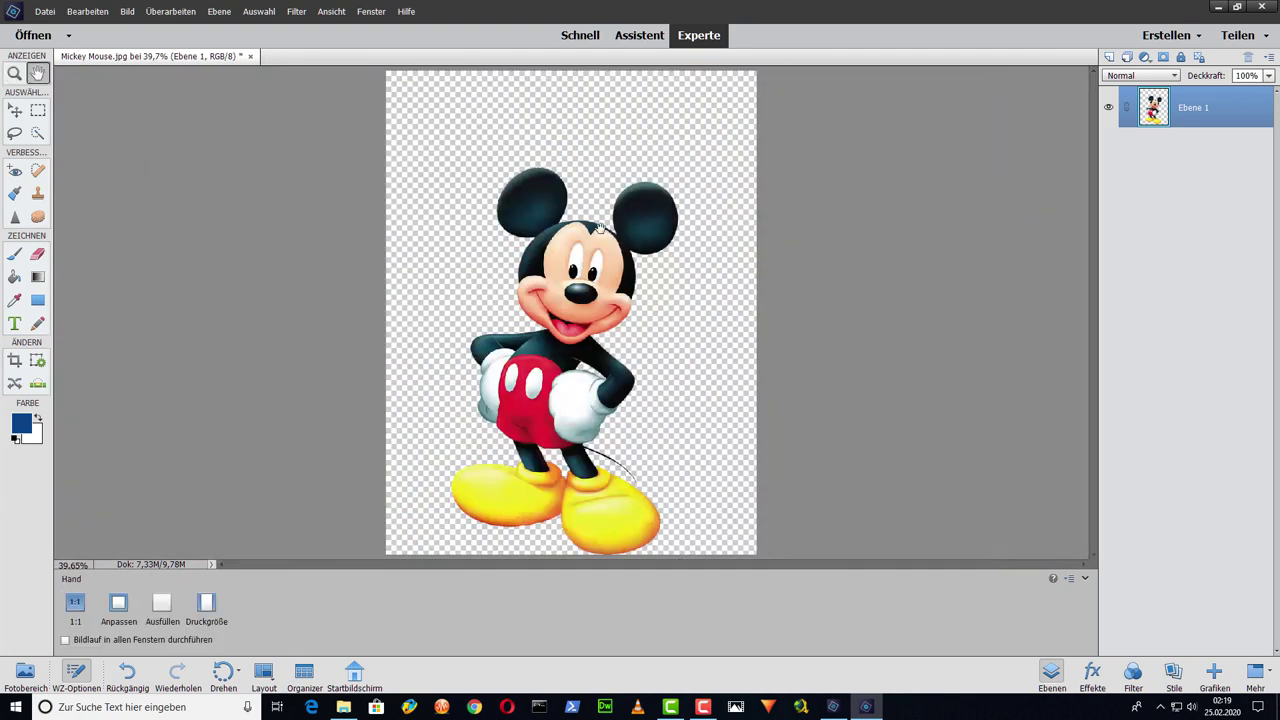
{"action": "key", "text": "a"}
{"action": "left_click", "coordinate": [521, 546]}
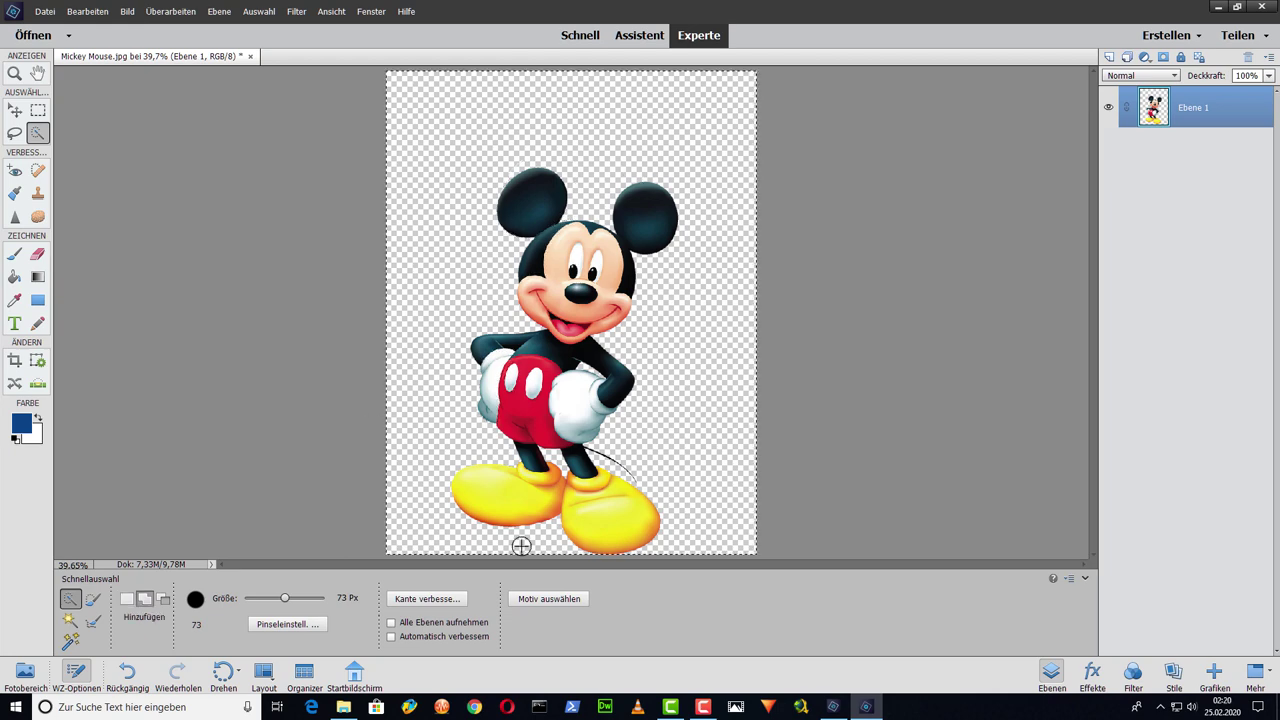
{"action": "left_click", "coordinate": [427, 598]}
{"action": "key", "text": "f"}
{"action": "key", "text": "Escape"}
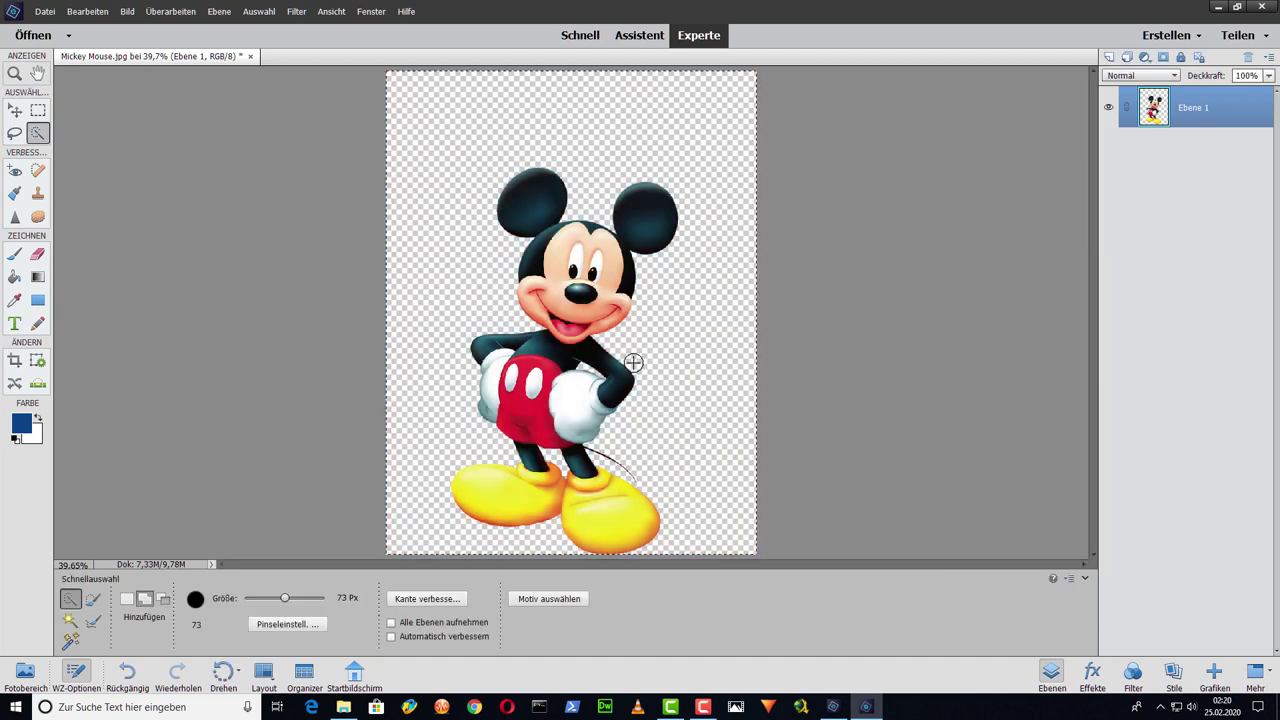
{"action": "key", "text": "v"}
{"action": "key", "text": "ctrl+shift+s"}
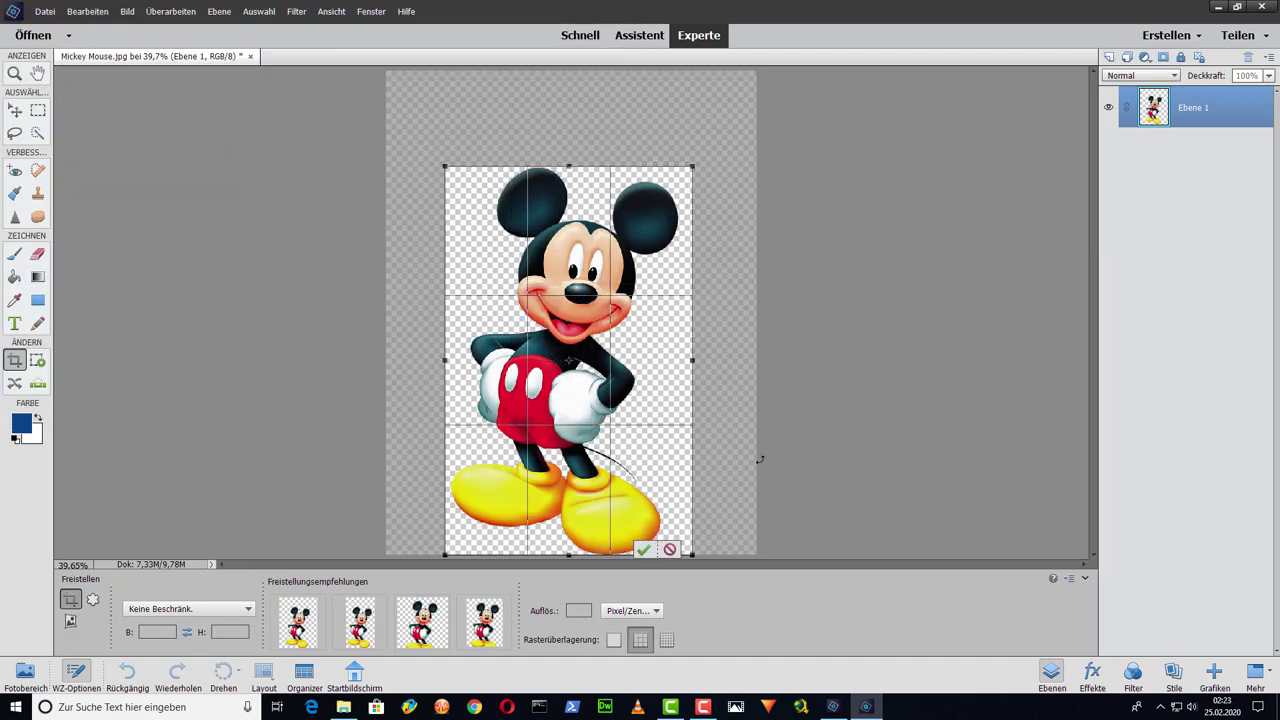